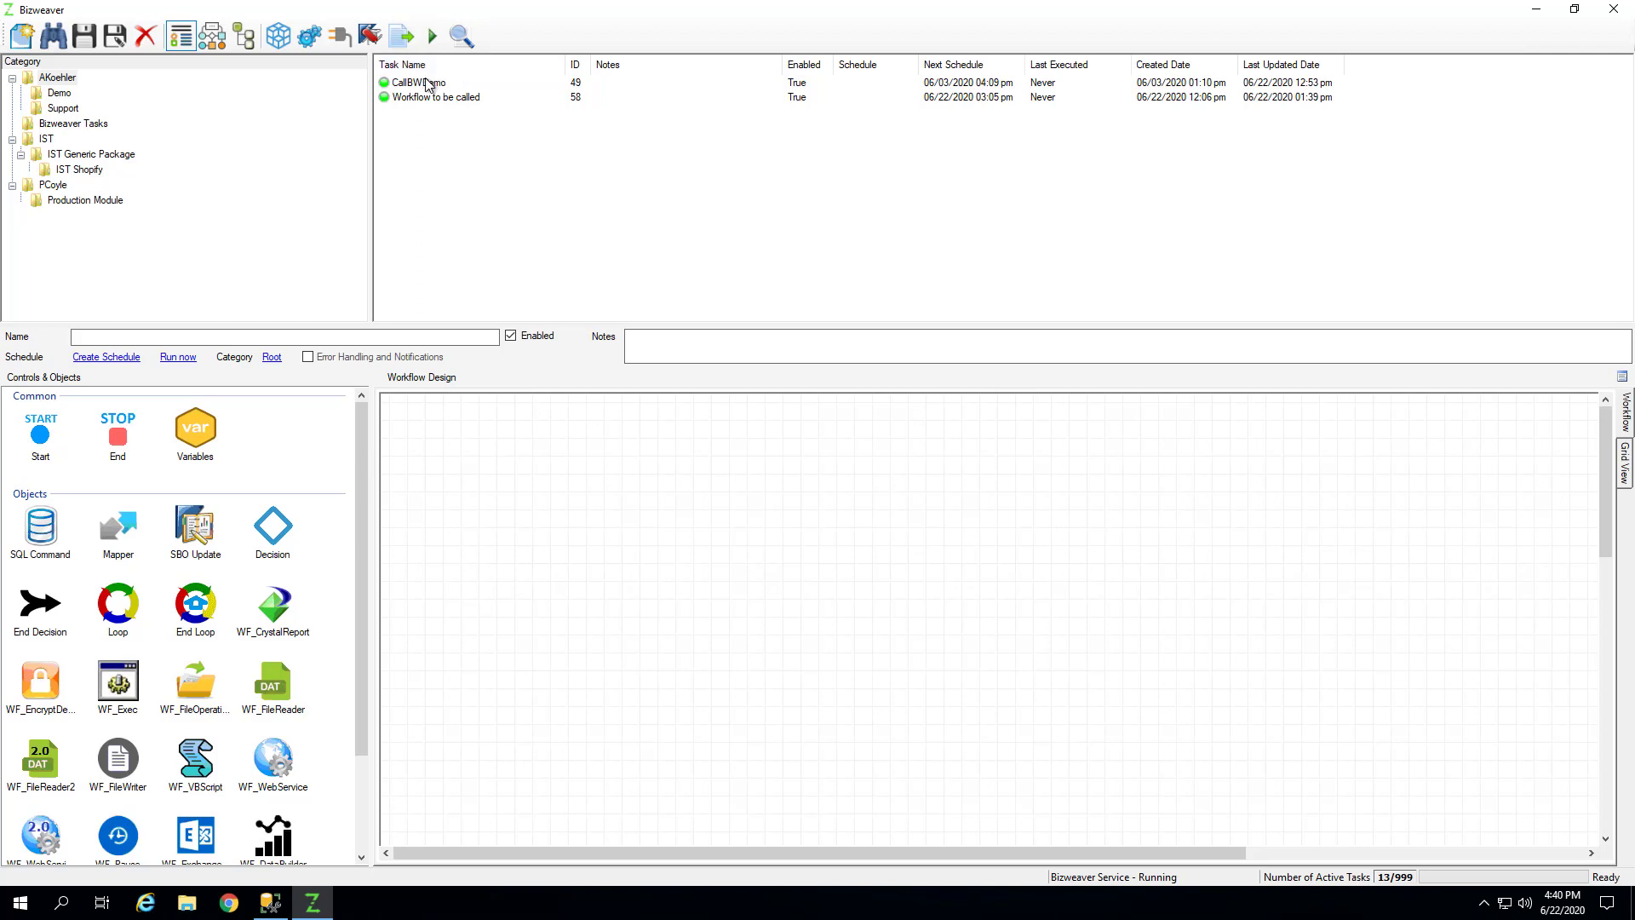
# Open CallBWDemo's workflow and shift the End1 and WebServiceClient_callBWDemo steps to the right
pyautogui.click(426, 83)
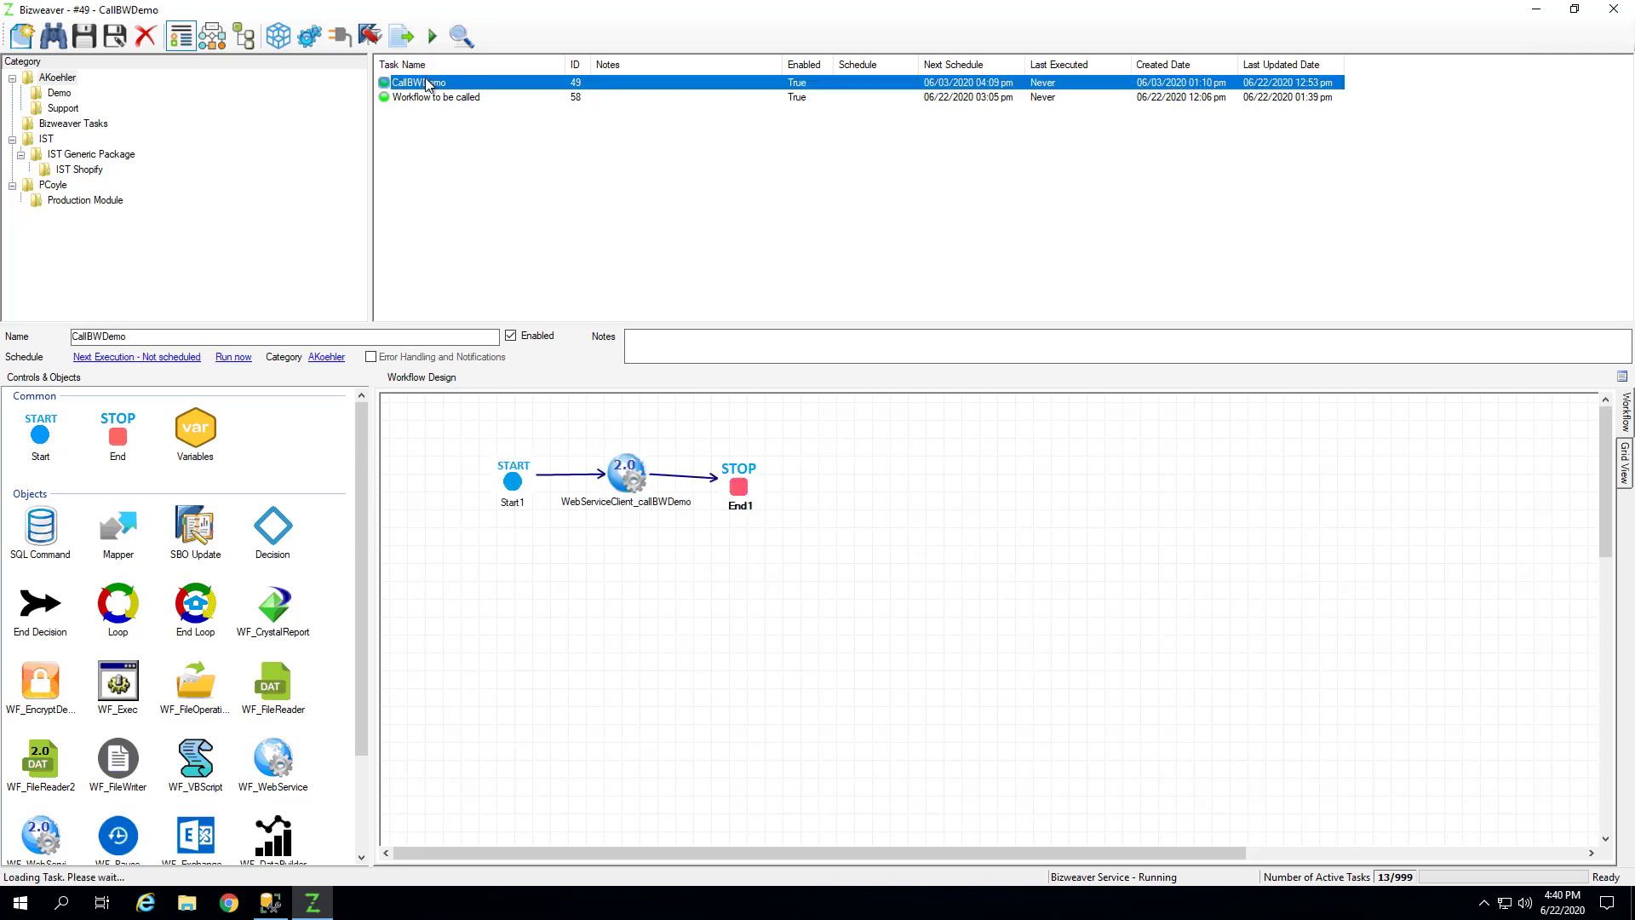
pyautogui.moveTo(739, 486); pyautogui.dragTo(789, 479)
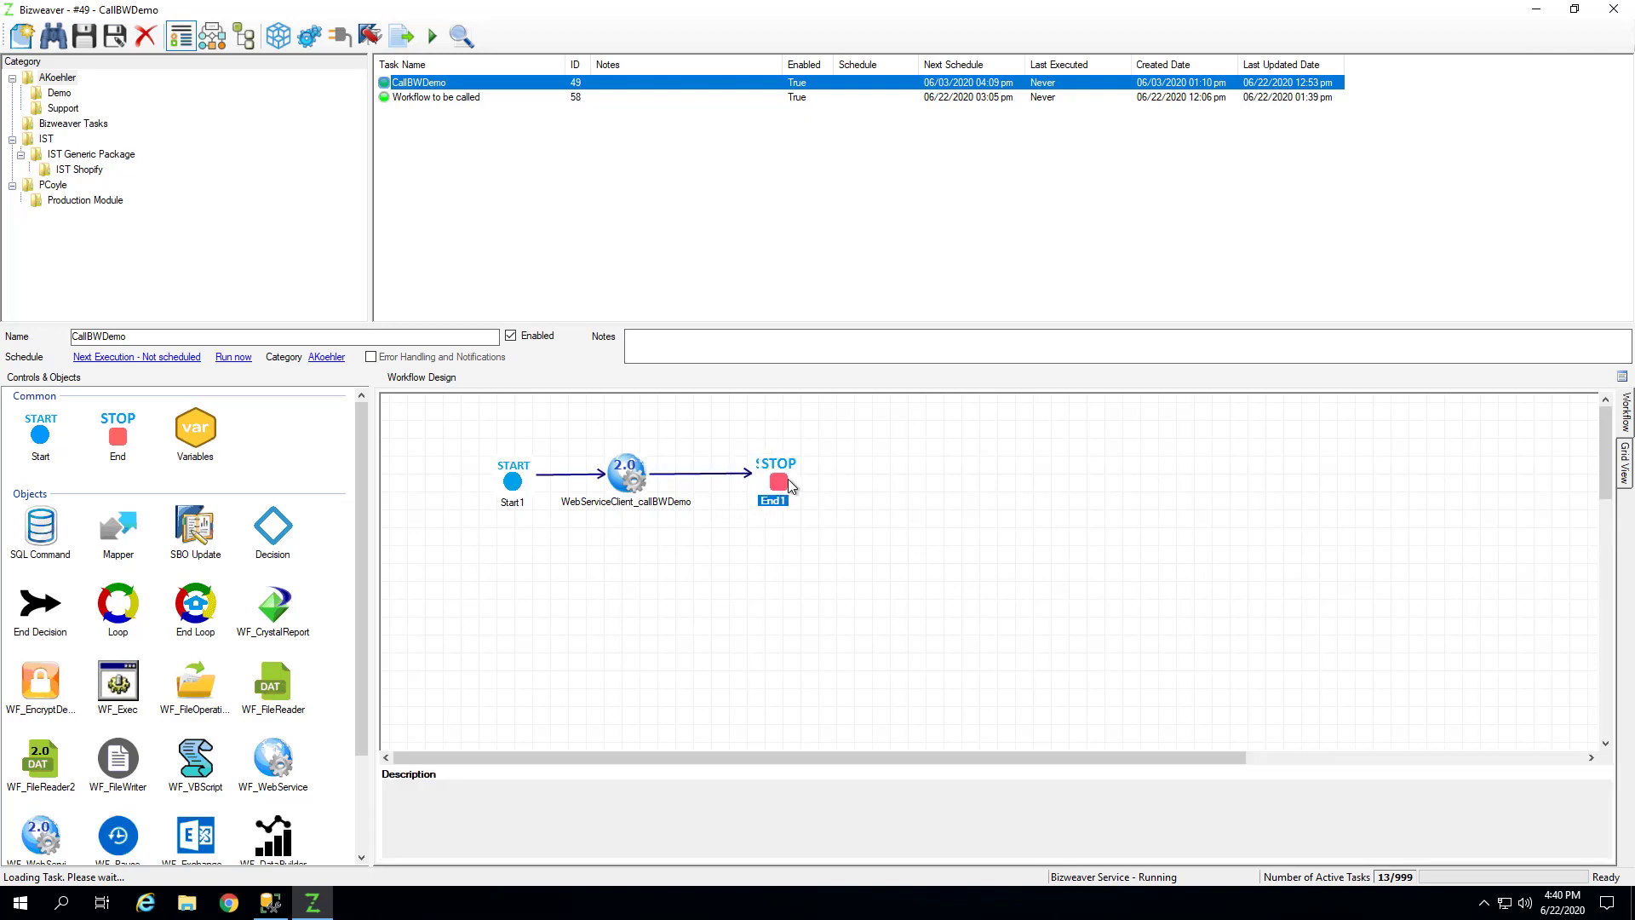
pyautogui.moveTo(627, 470); pyautogui.dragTo(678, 471)
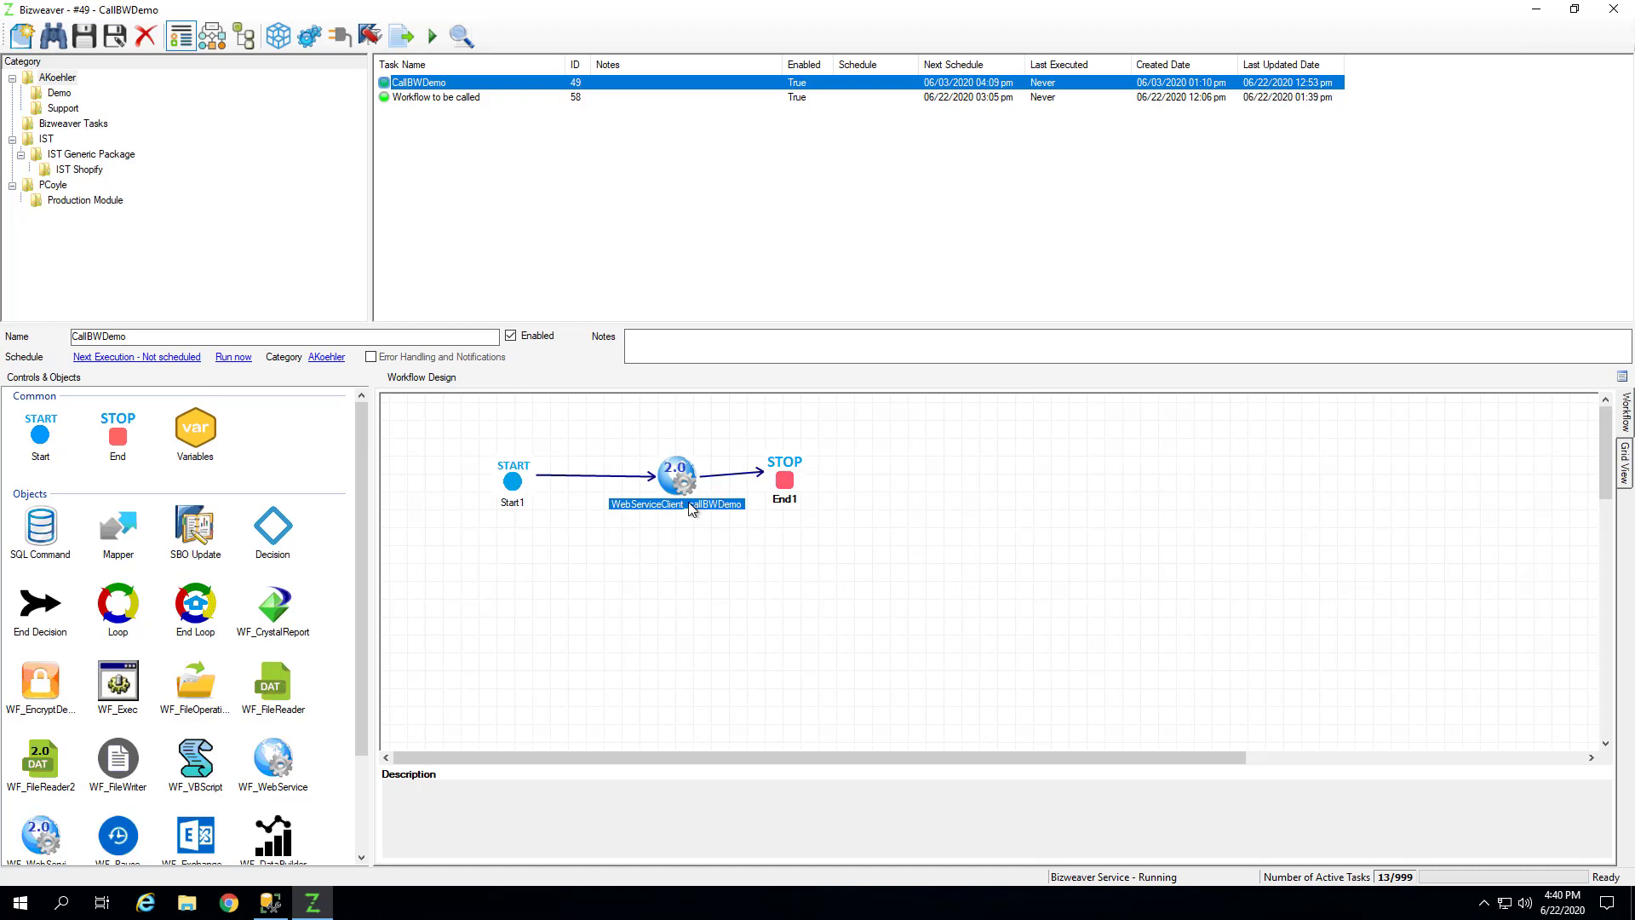
pyautogui.moveTo(675, 474); pyautogui.dragTo(645, 471)
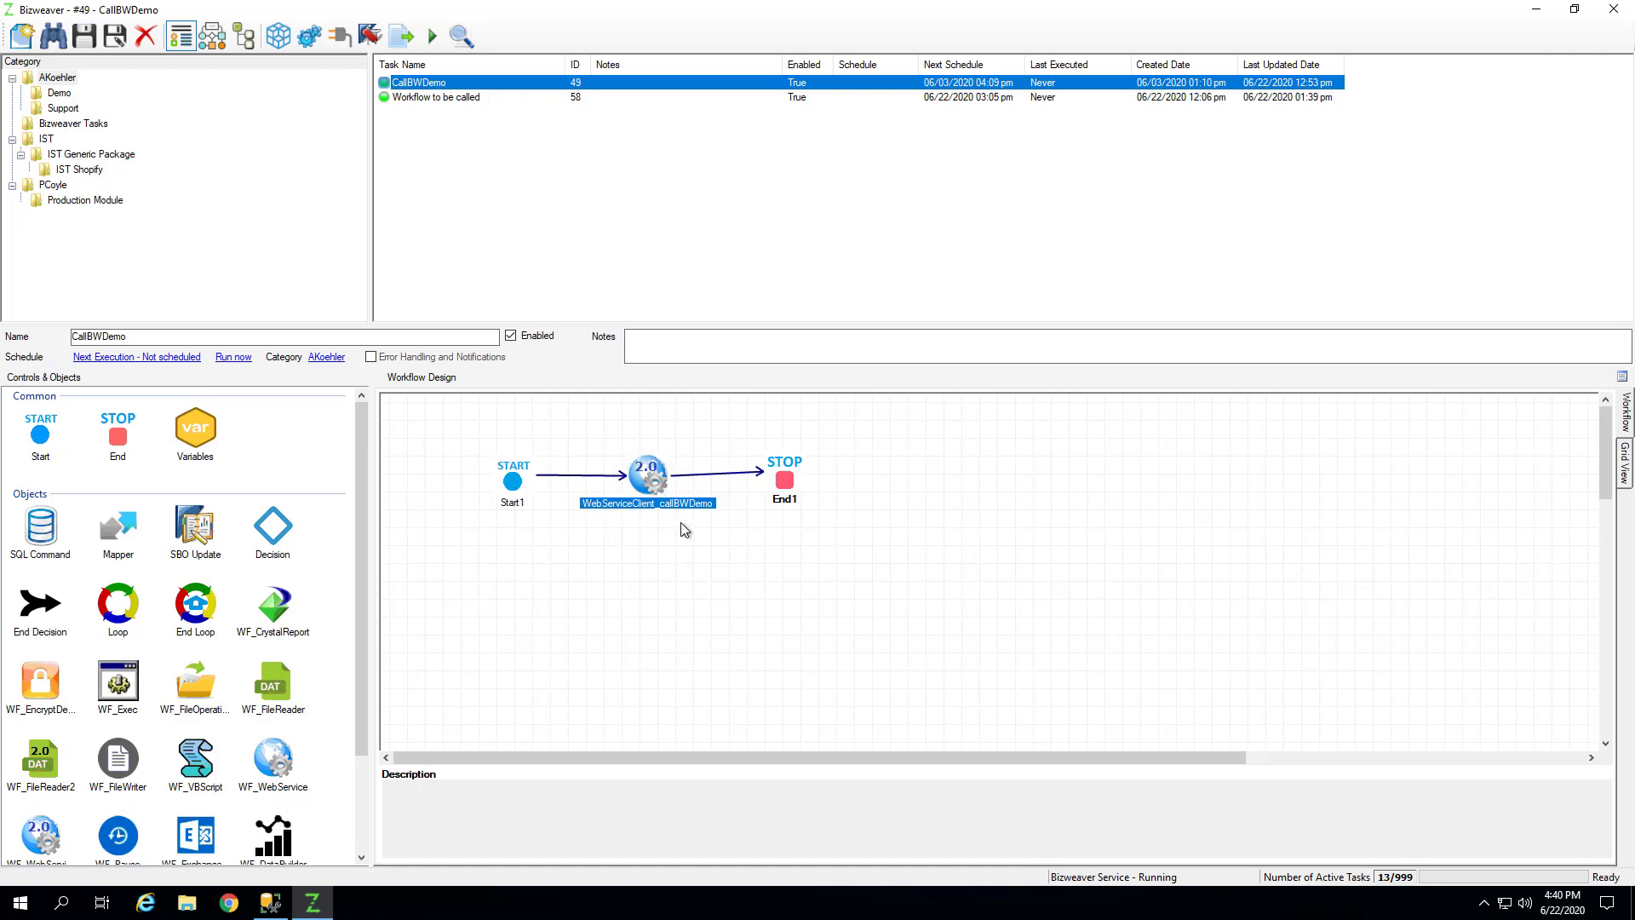
# Switch to Workflow to be called without saving, then inspect Variables_Init, SQLCommand_getRecord and Email_Item
pyautogui.click(410, 100)
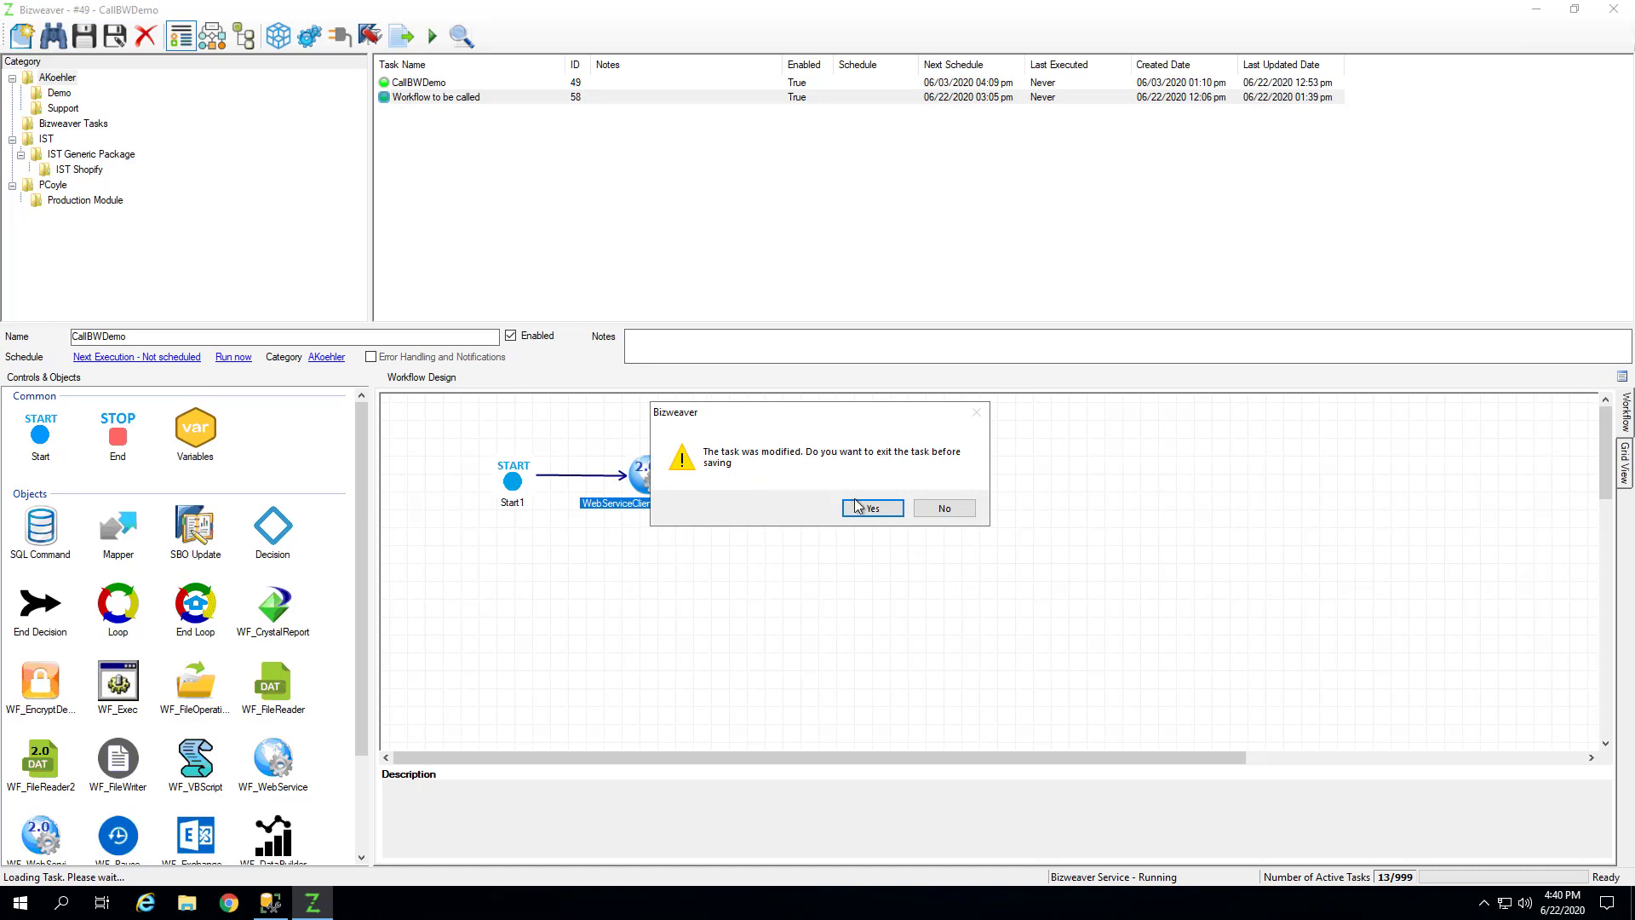
pyautogui.click(856, 506)
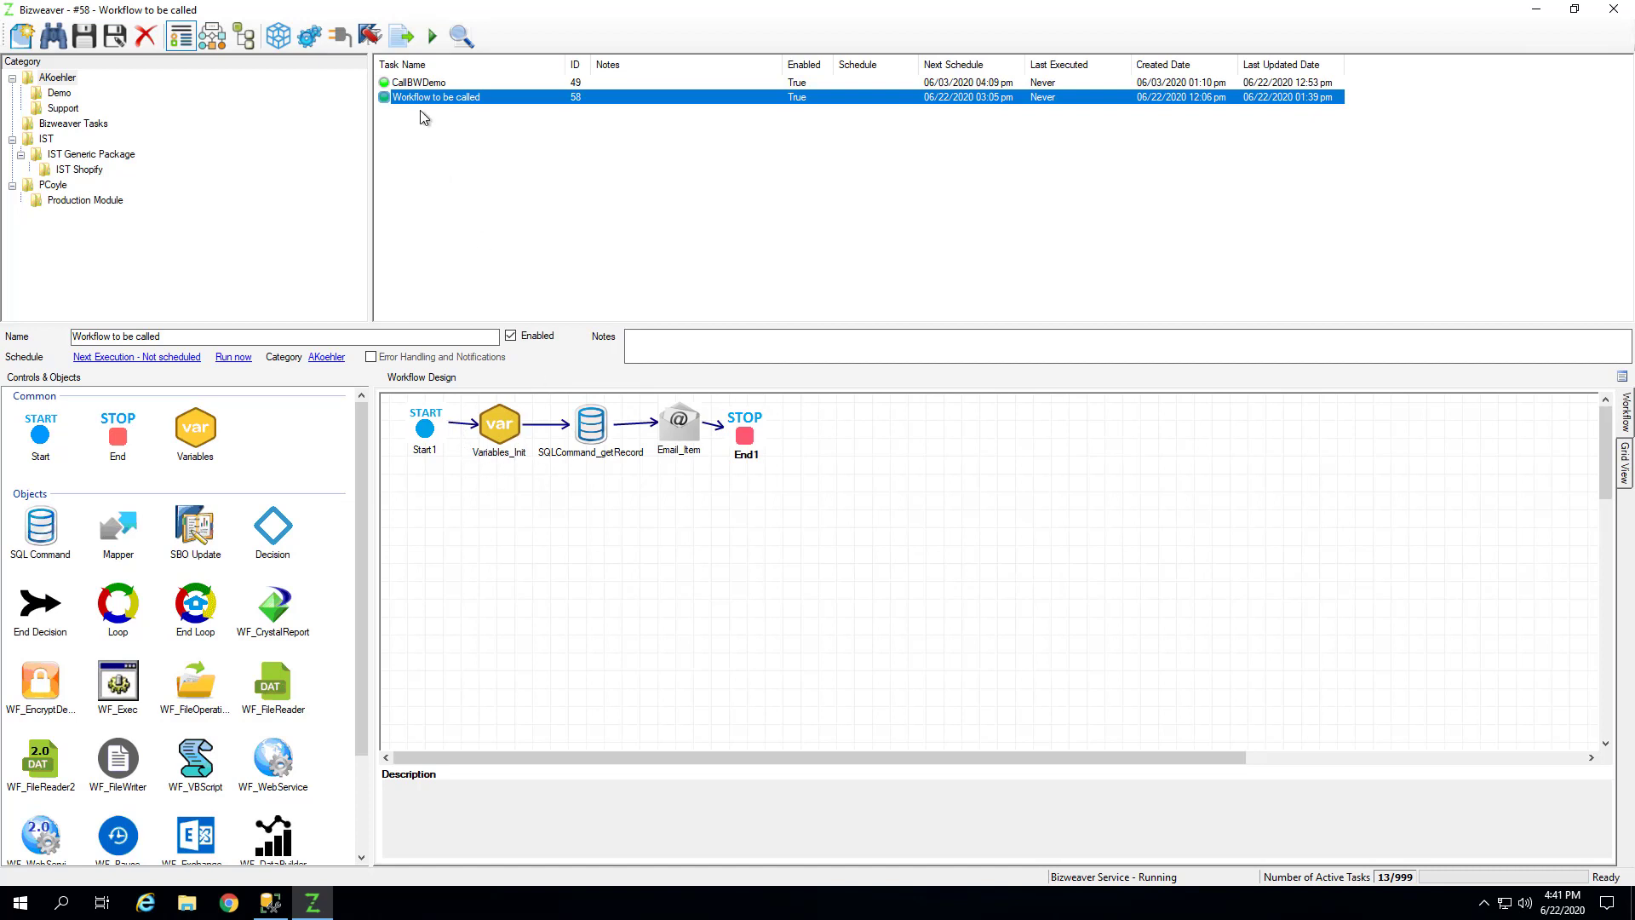
pyautogui.click(517, 439)
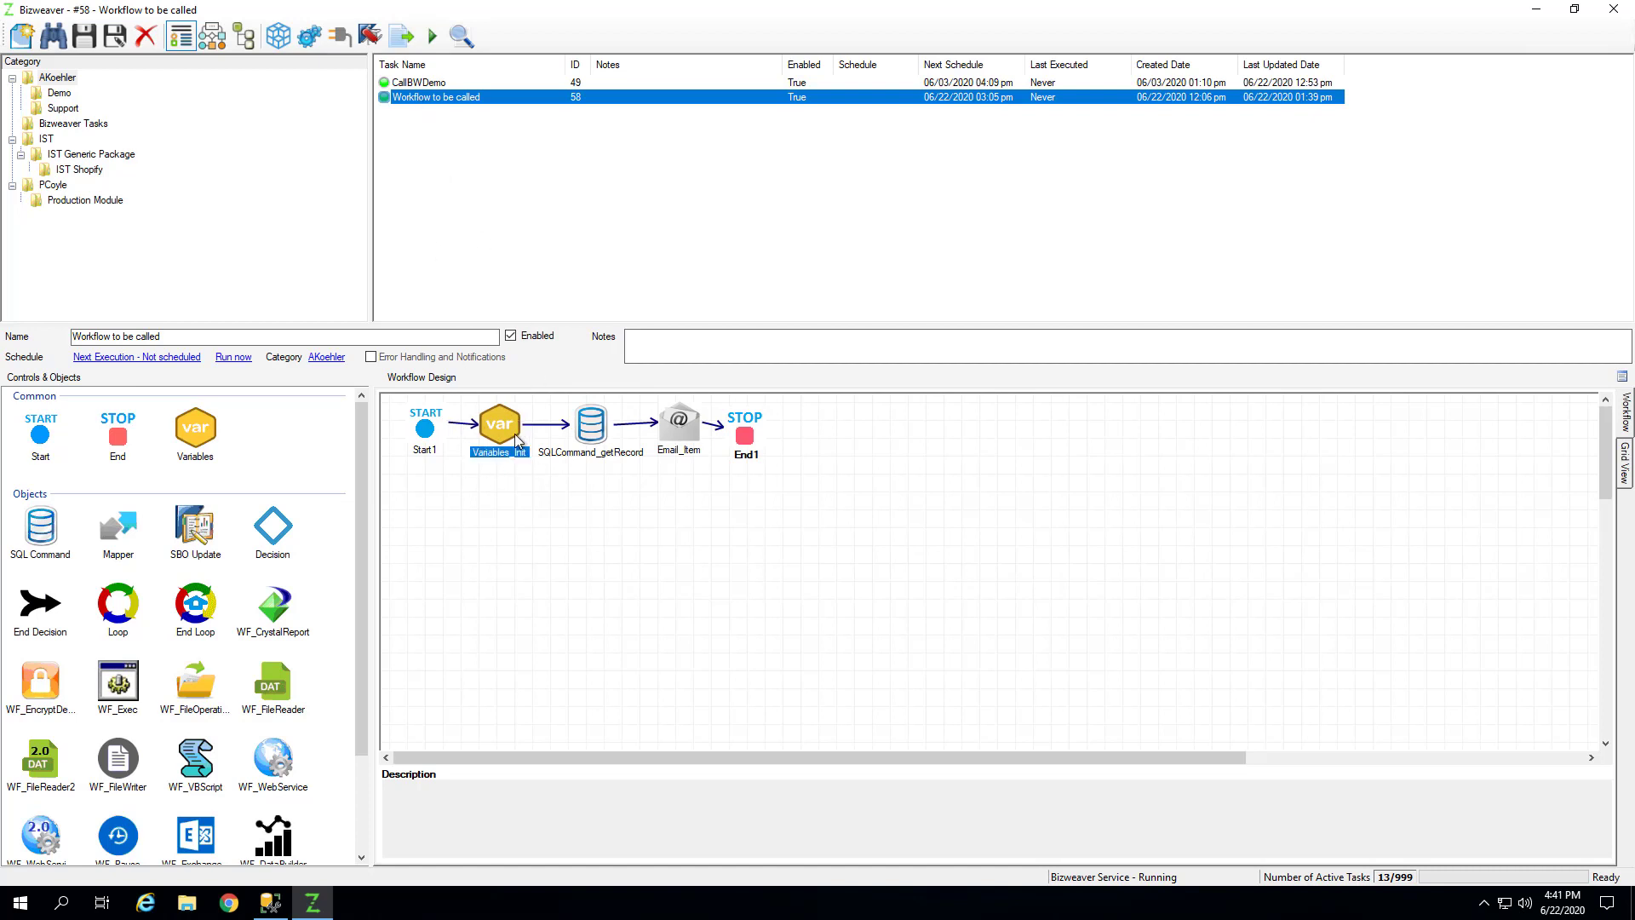
pyautogui.click(599, 421)
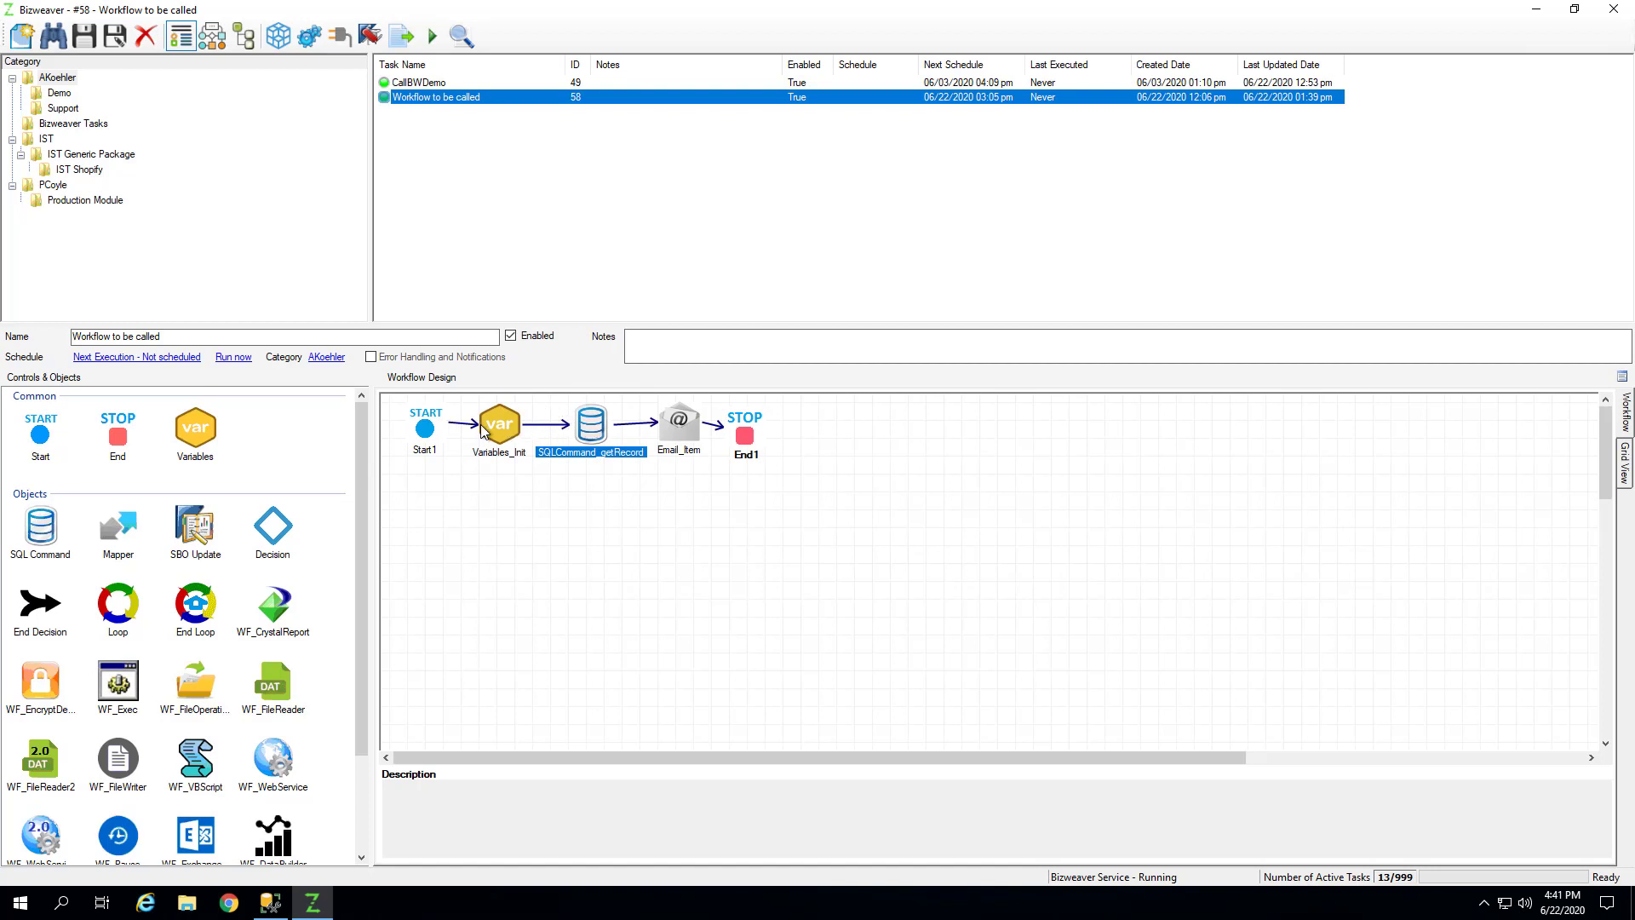
pyautogui.click(674, 432)
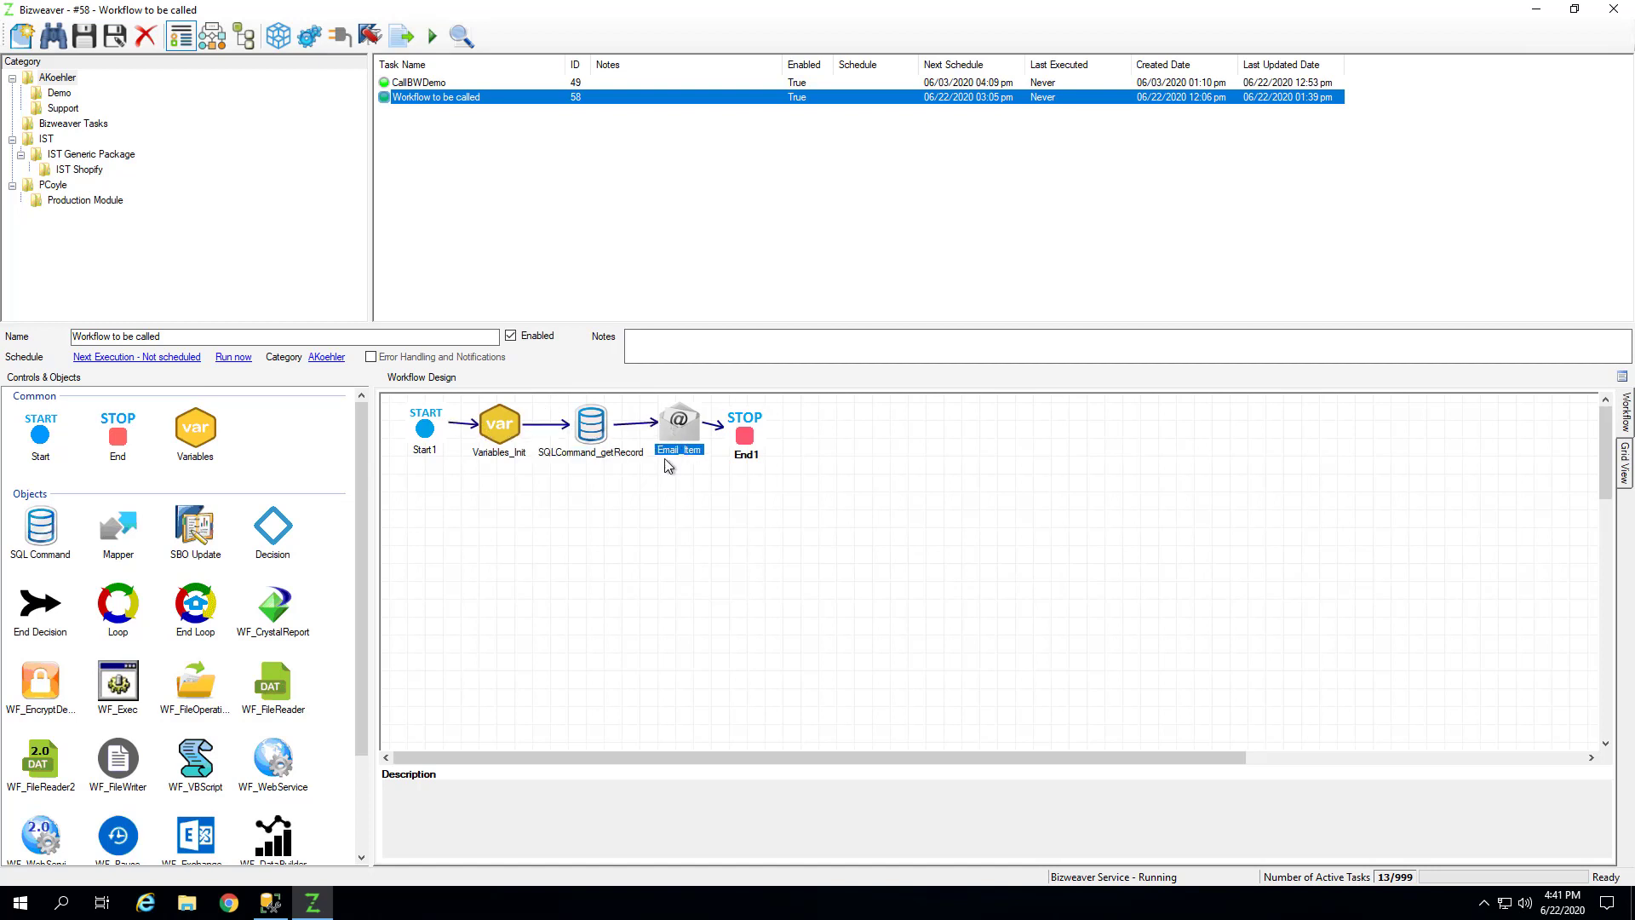
# Create a new task and place a Start step and a web service step on the canvas
pyautogui.click(21, 35)
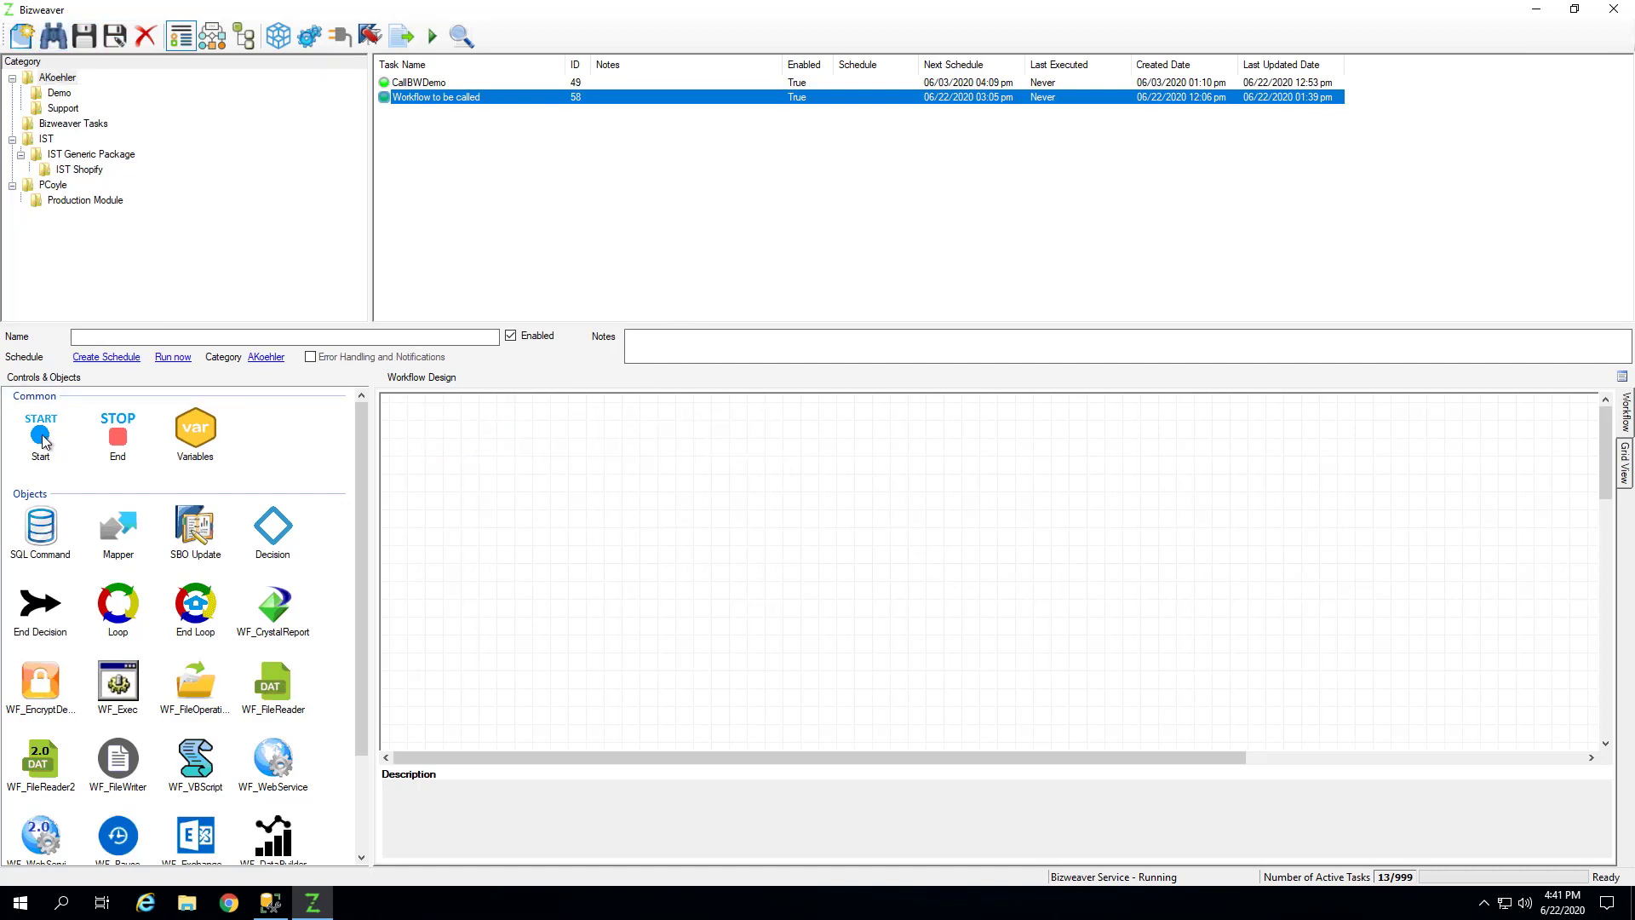
pyautogui.moveTo(43, 436); pyautogui.dragTo(419, 417)
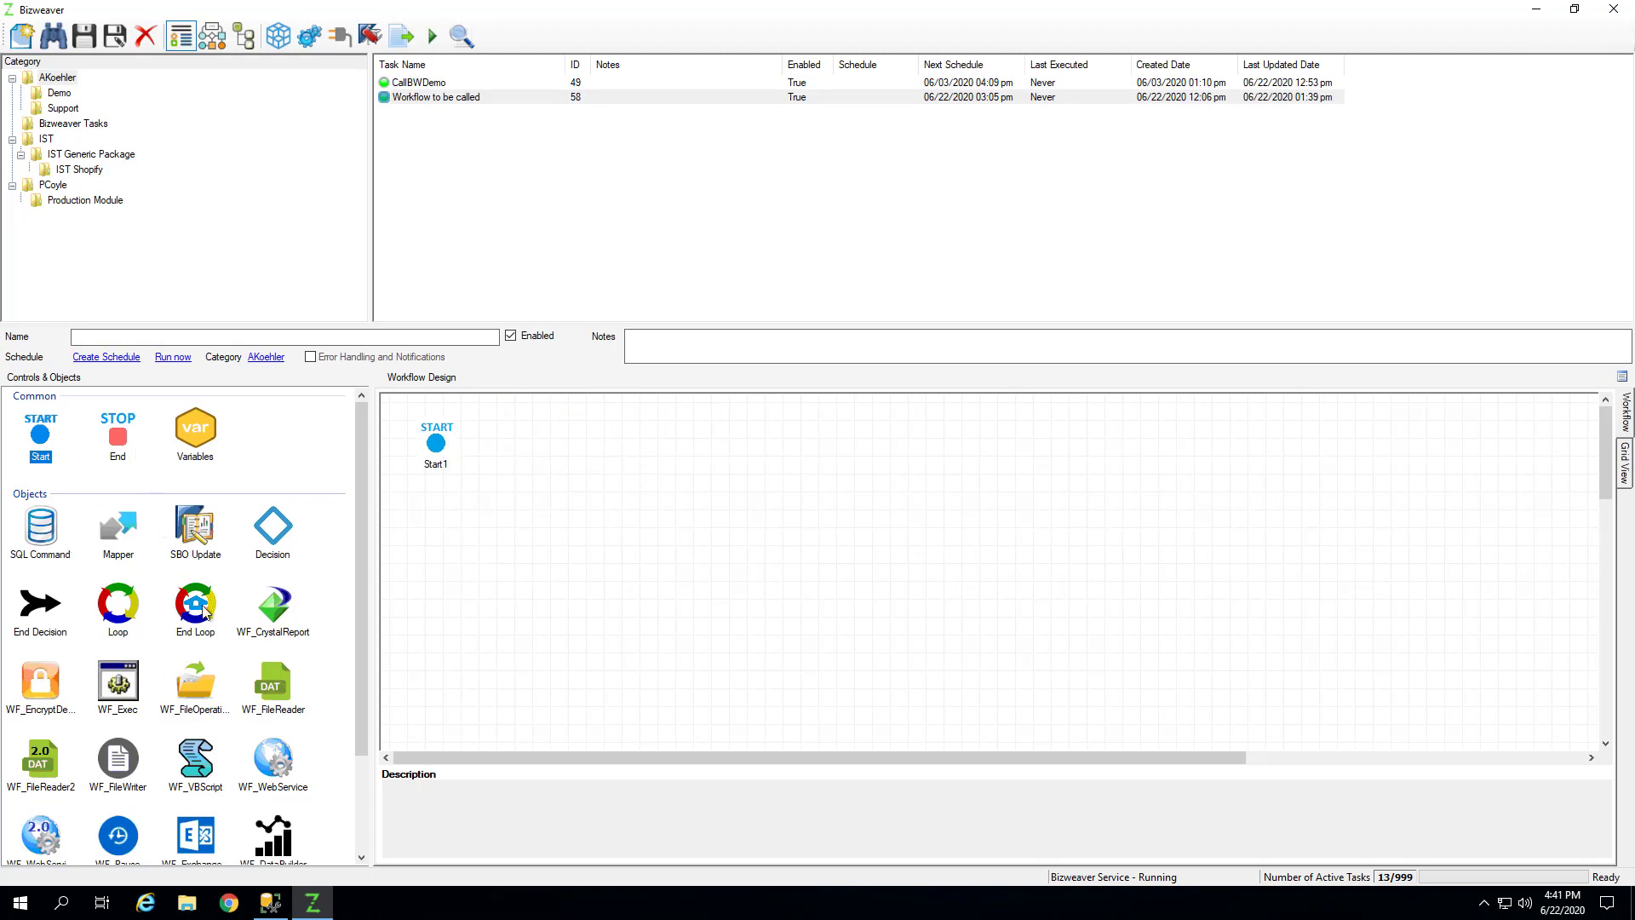
pyautogui.moveTo(39, 831); pyautogui.dragTo(529, 441)
pyautogui.click(770, 182)
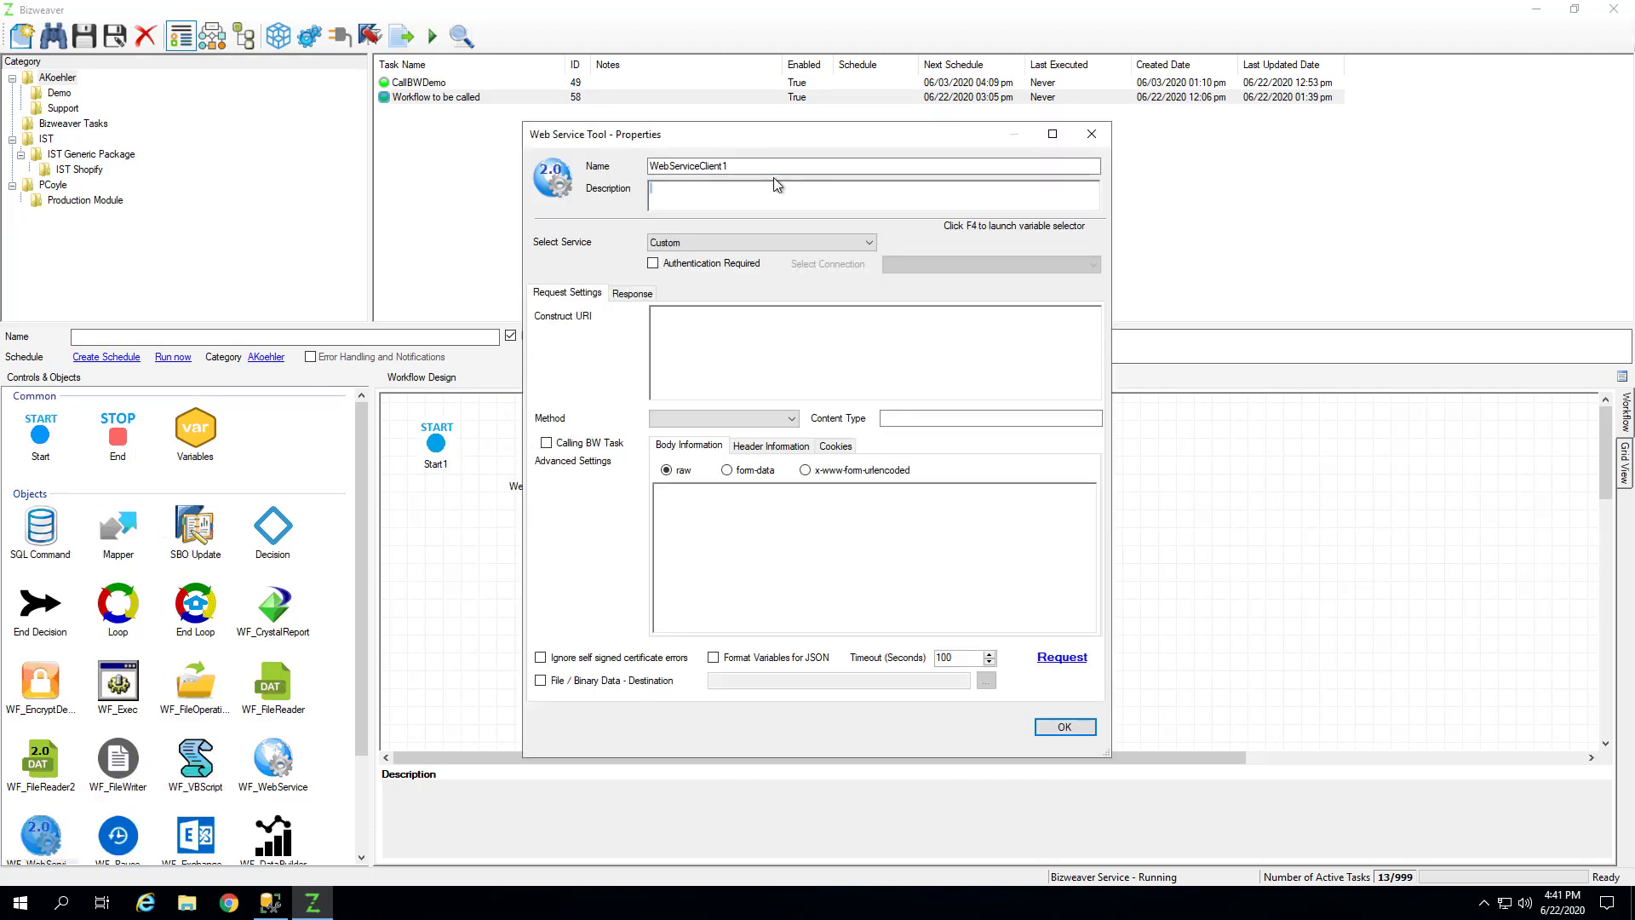
# Rename the web service step WebServiceClient_callBizweaver and enable Calling BW Task
pyautogui.click(799, 162)
pyautogui.write('_callBizweaver')
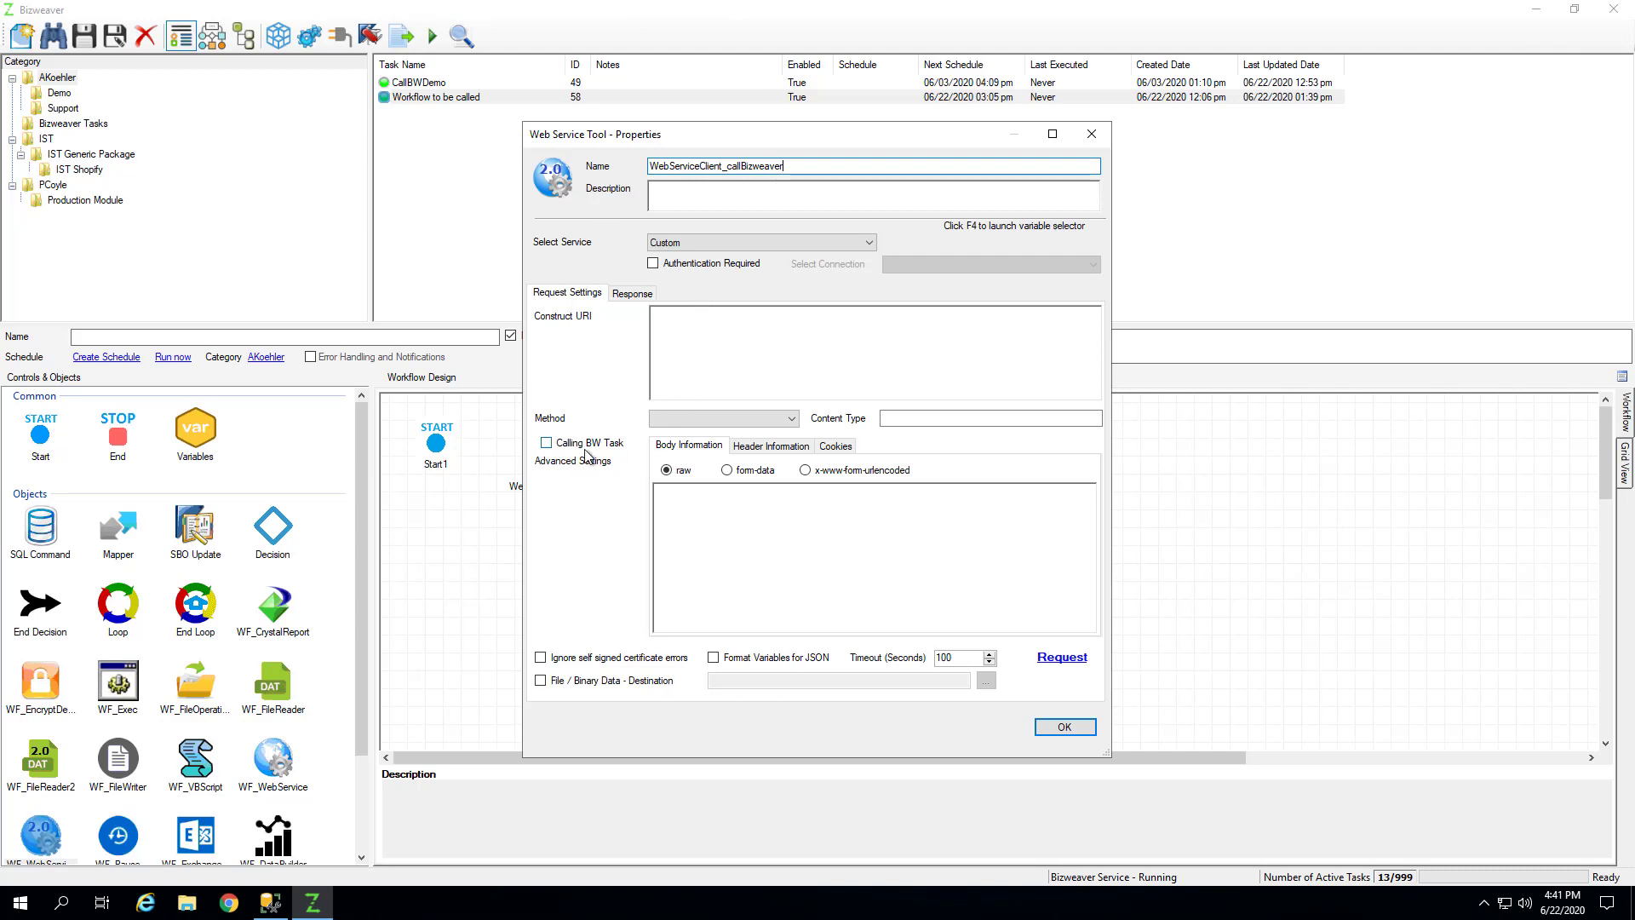
pyautogui.click(546, 443)
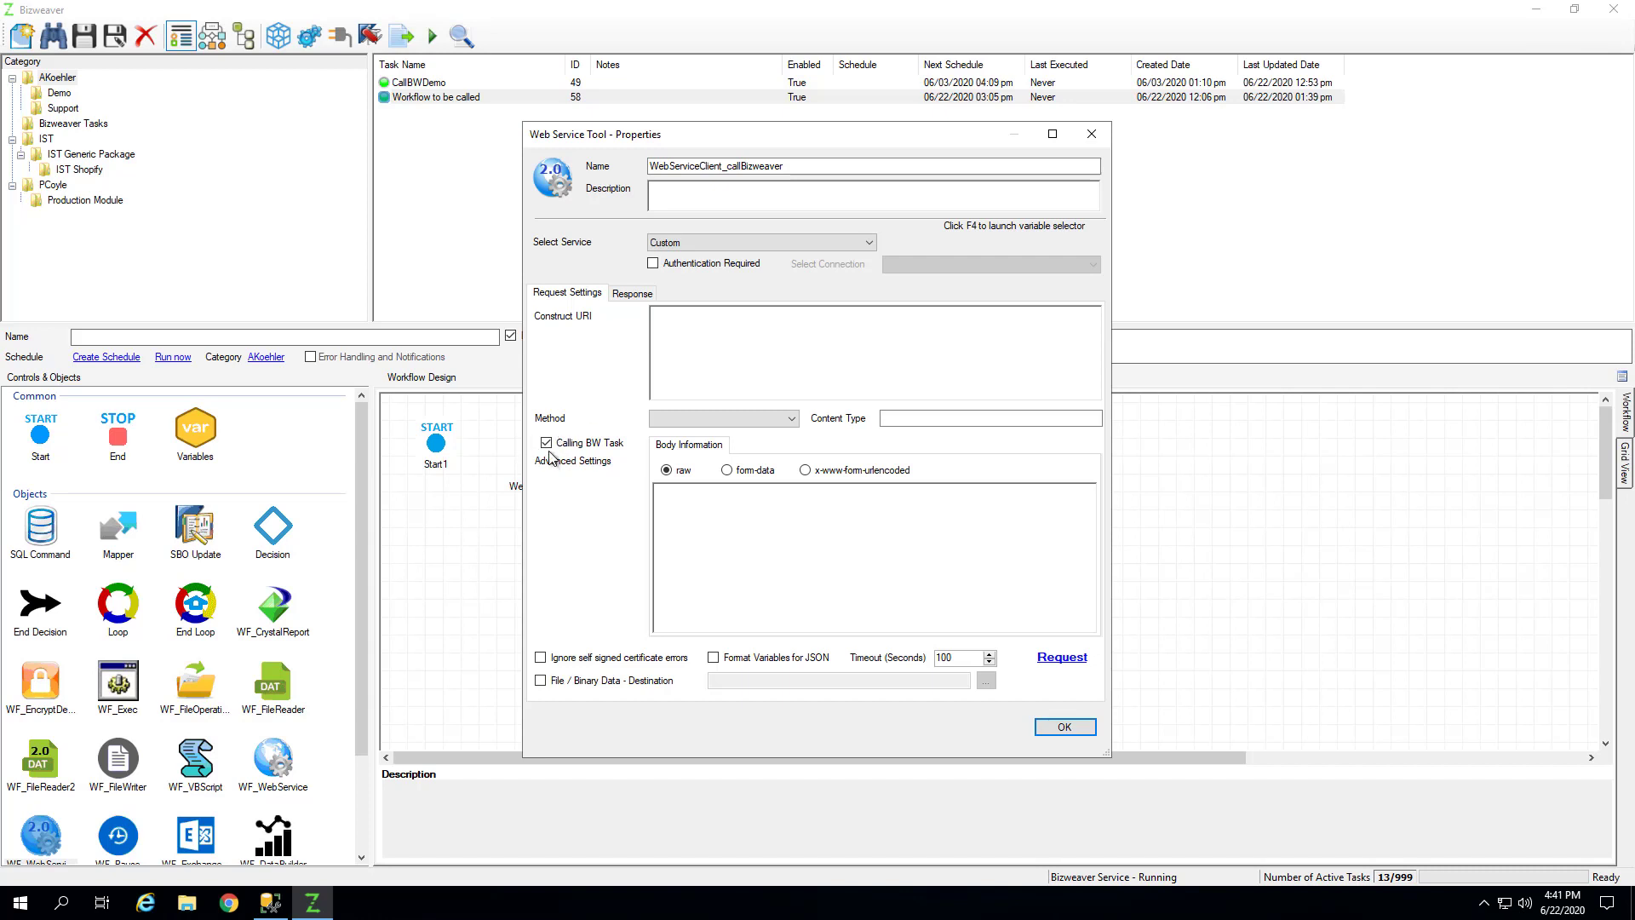
pyautogui.click(687, 345)
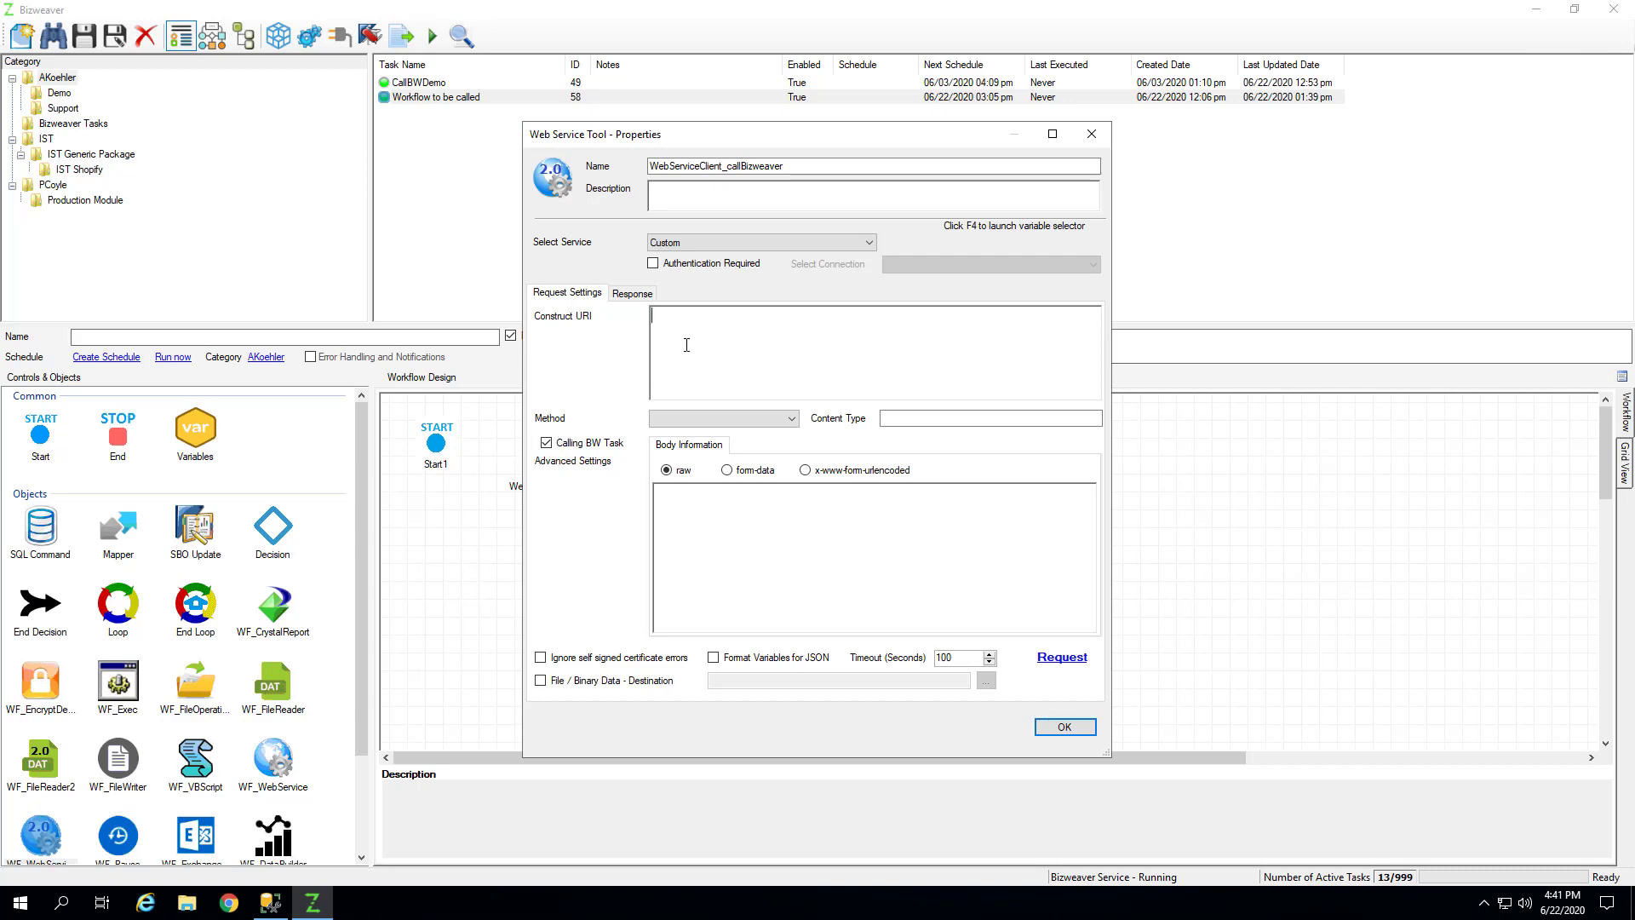
pyautogui.click(31, 913)
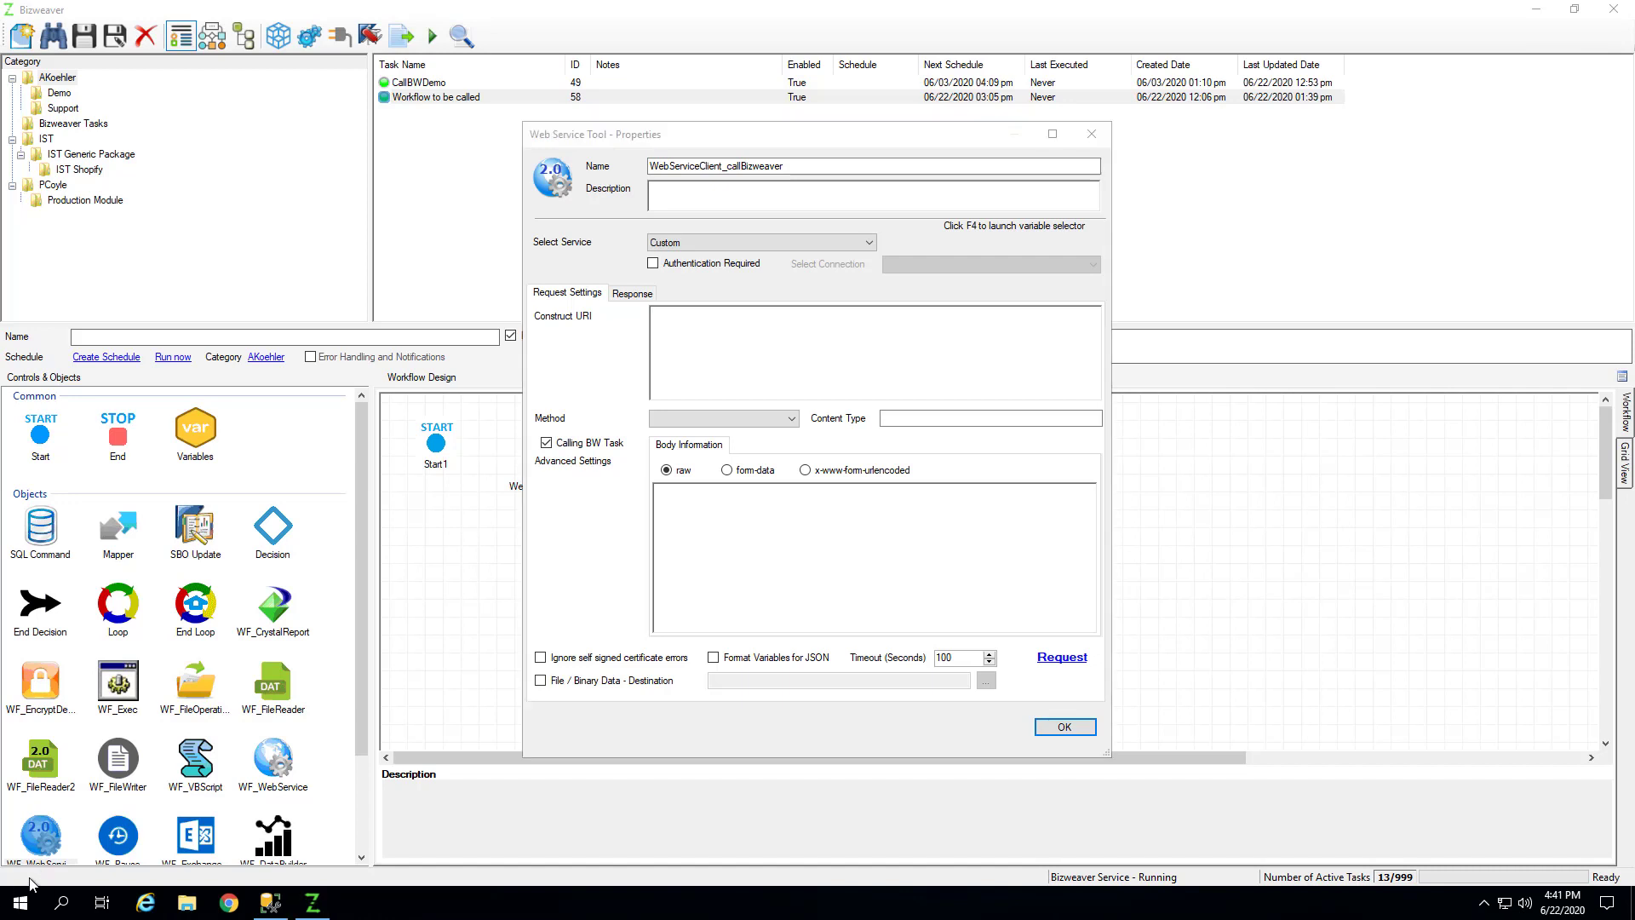
pyautogui.scroll(-5, 126, 821)
pyautogui.click(186, 693)
pyautogui.scroll(-3, 184, 707)
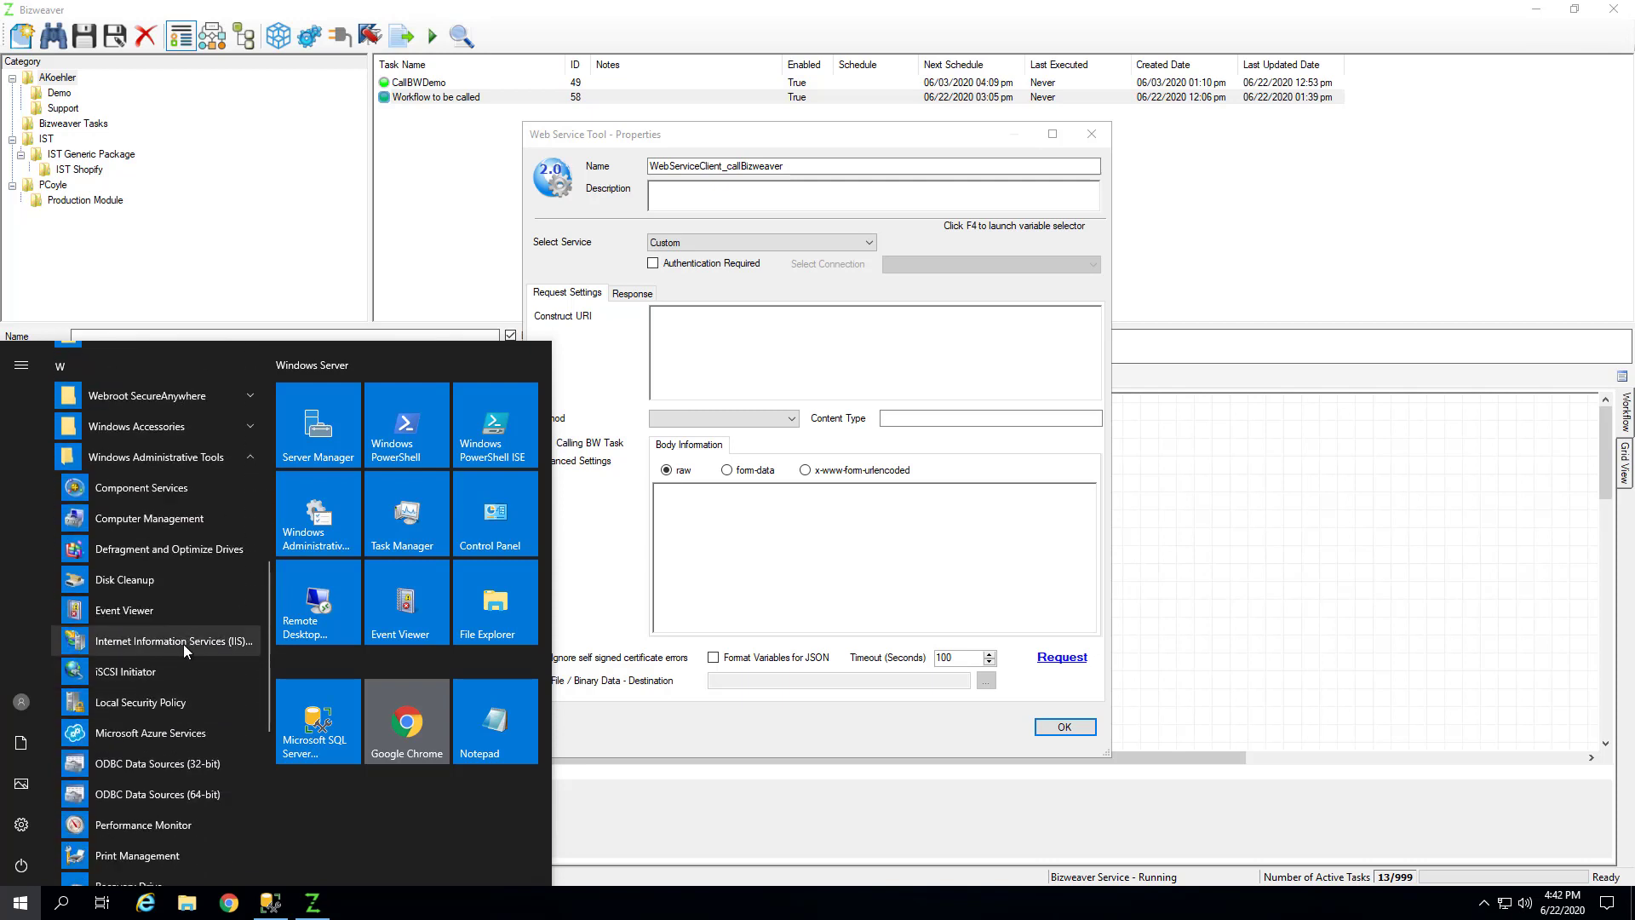
pyautogui.click(182, 642)
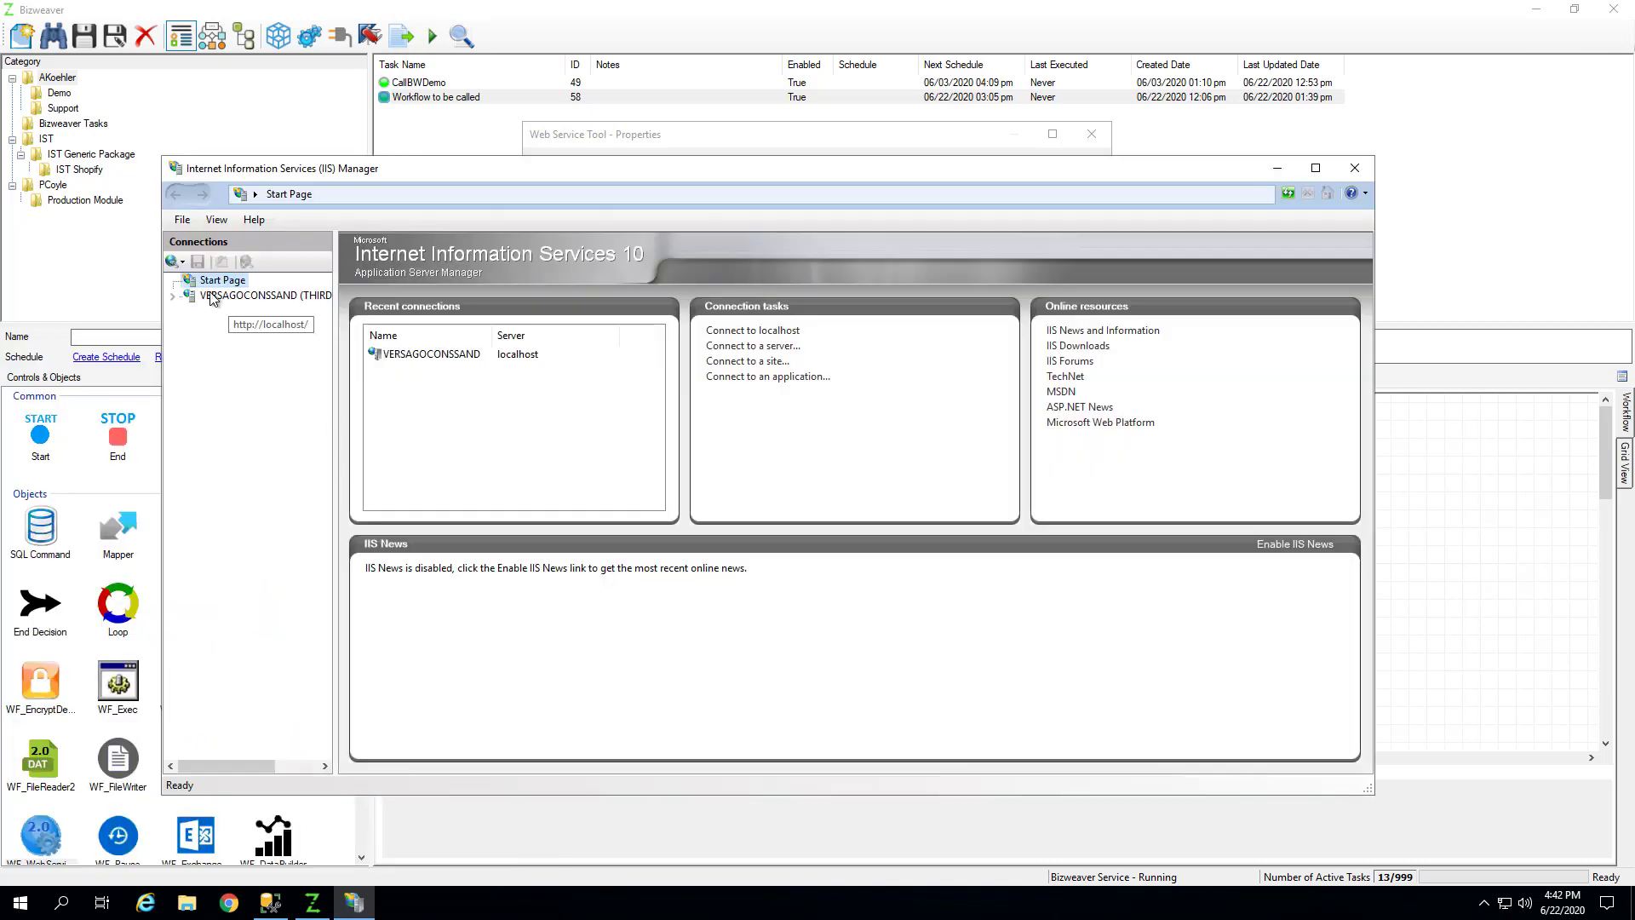
pyautogui.click(210, 296)
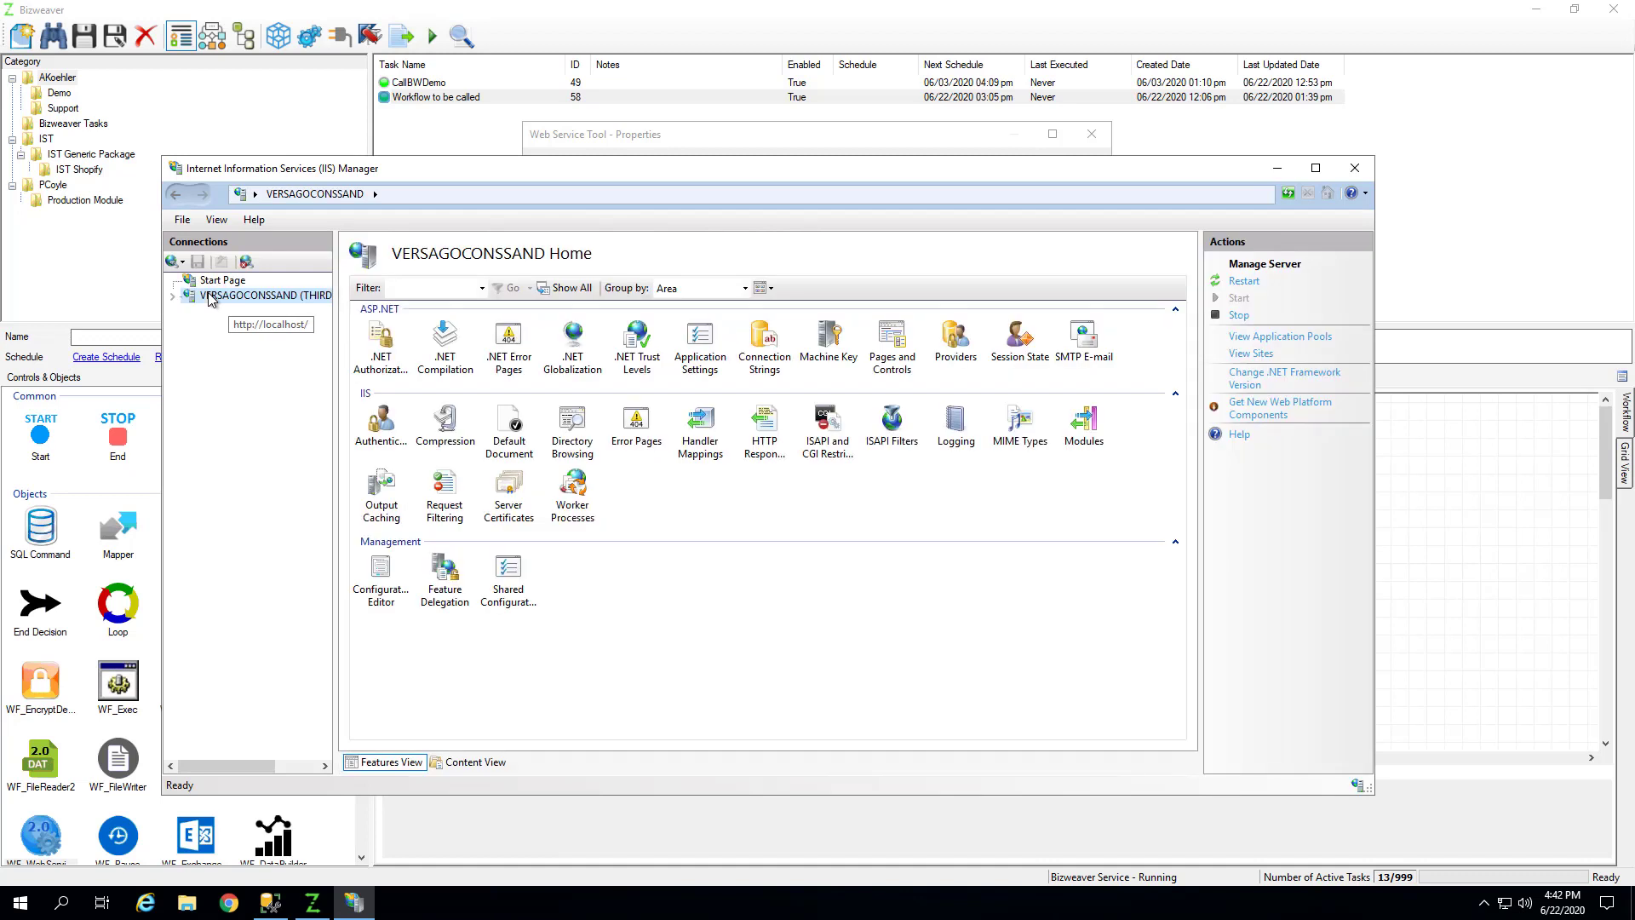
pyautogui.click(173, 297)
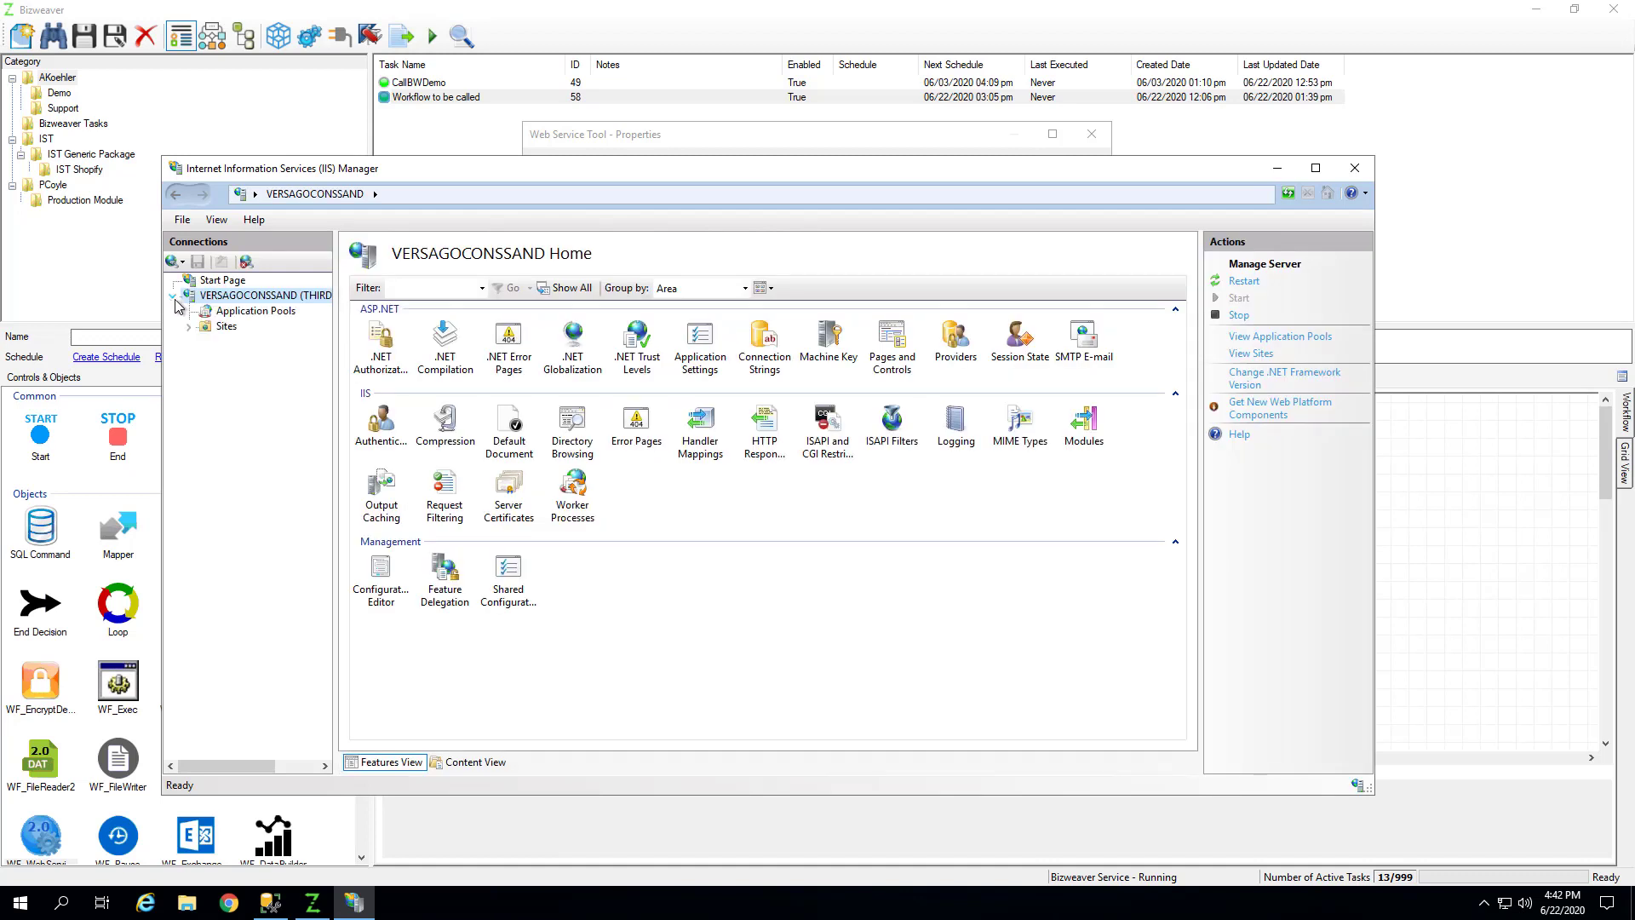
pyautogui.click(188, 326)
pyautogui.click(256, 344)
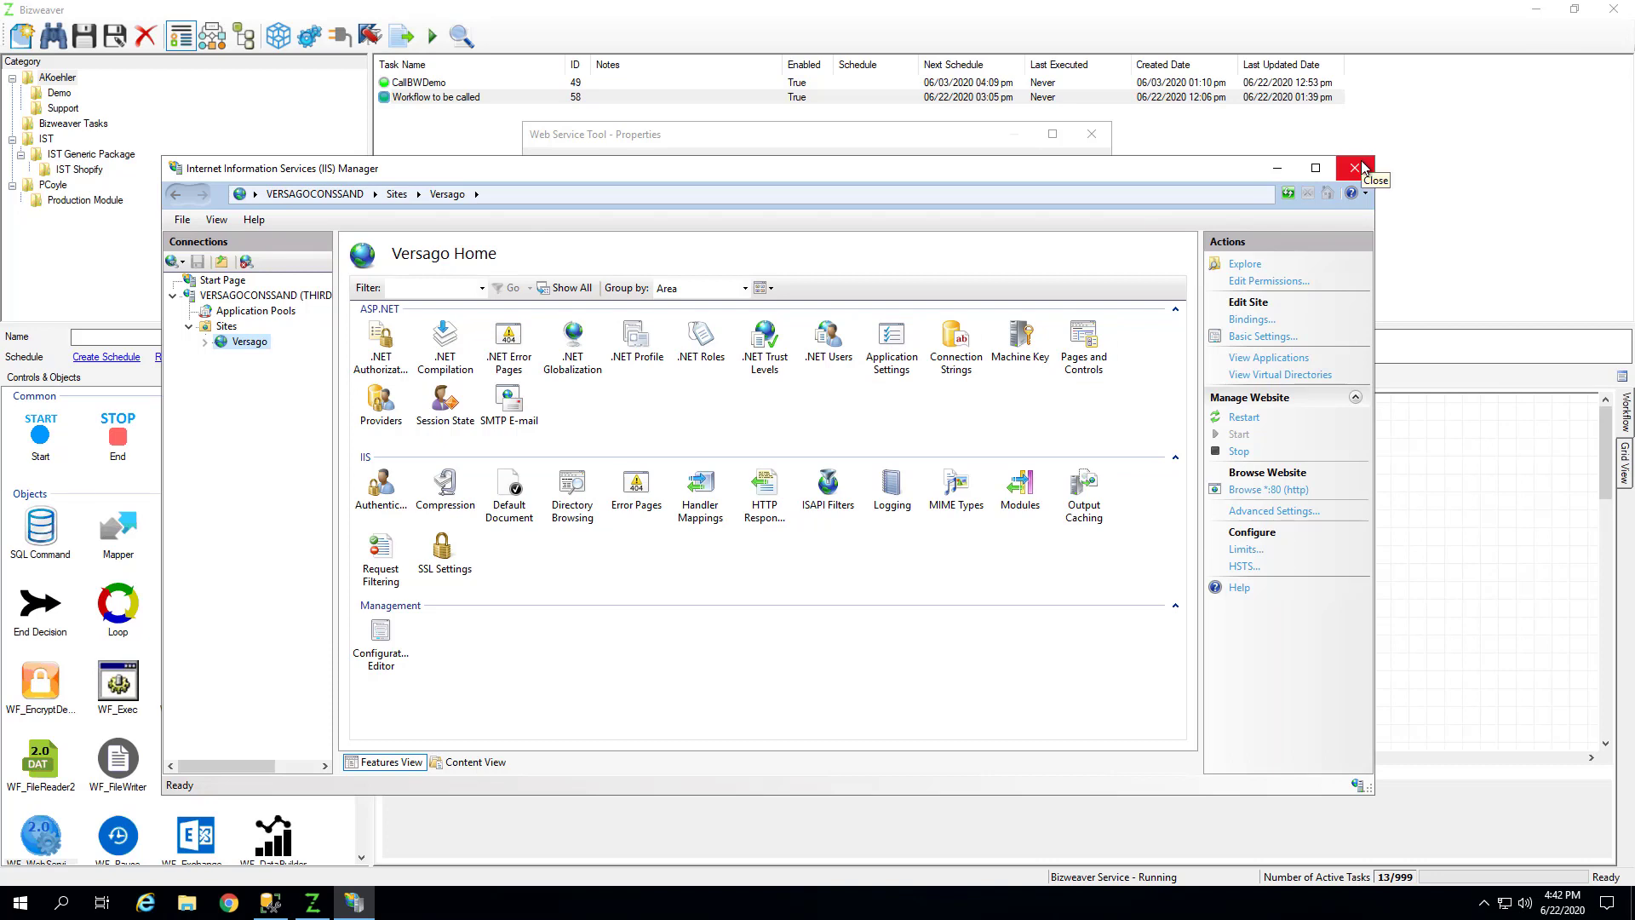
pyautogui.click(205, 342)
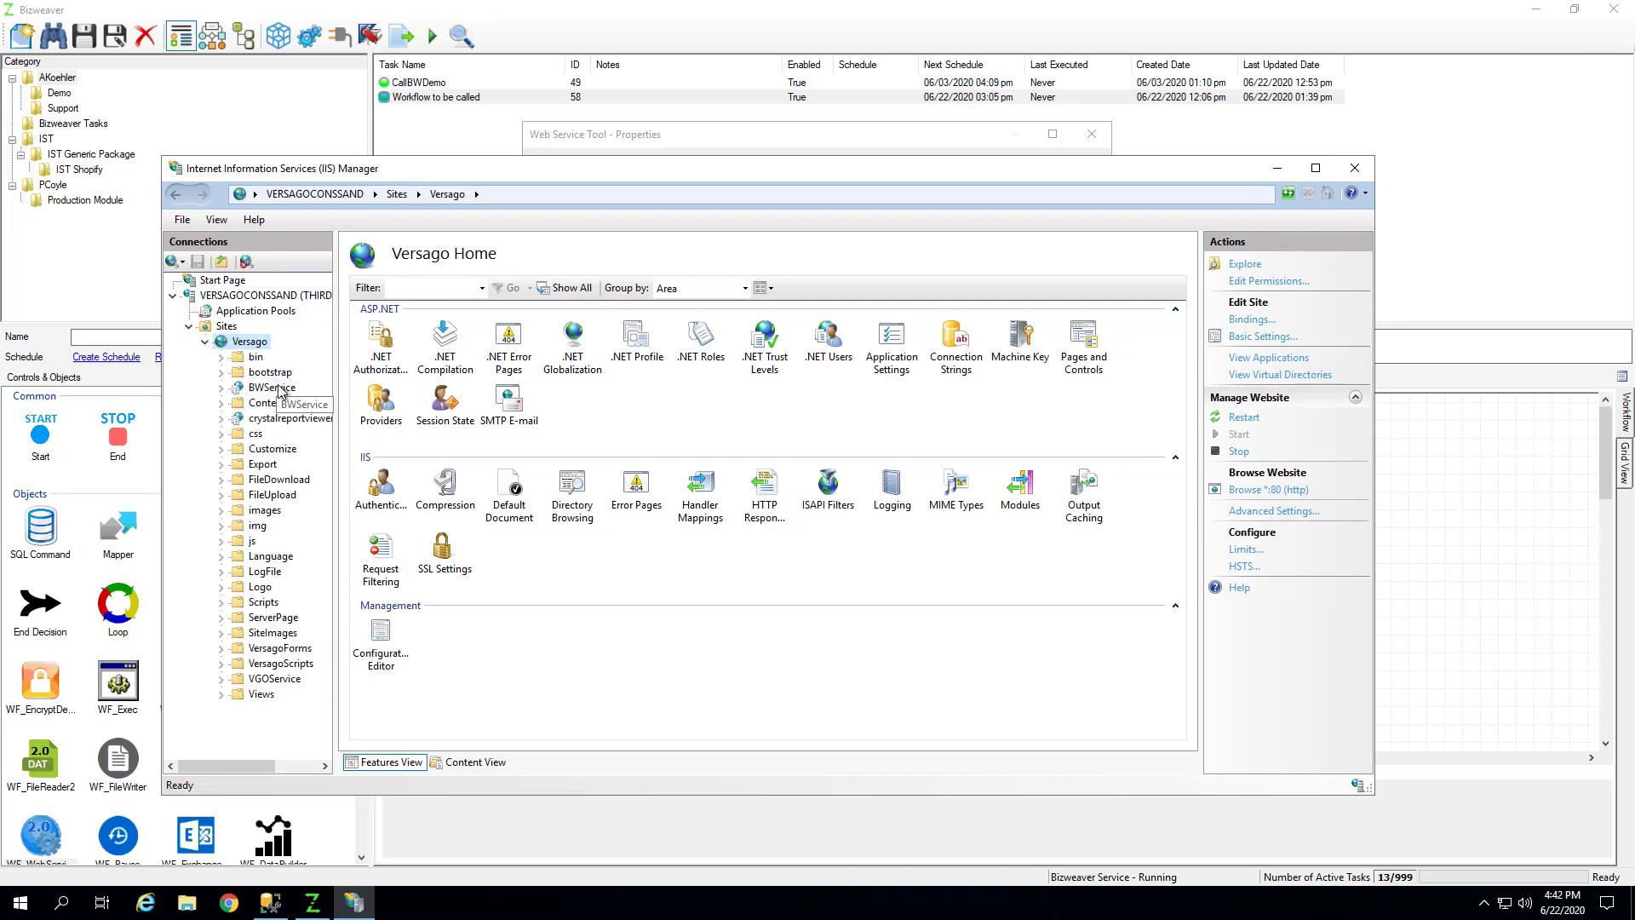
pyautogui.click(271, 387)
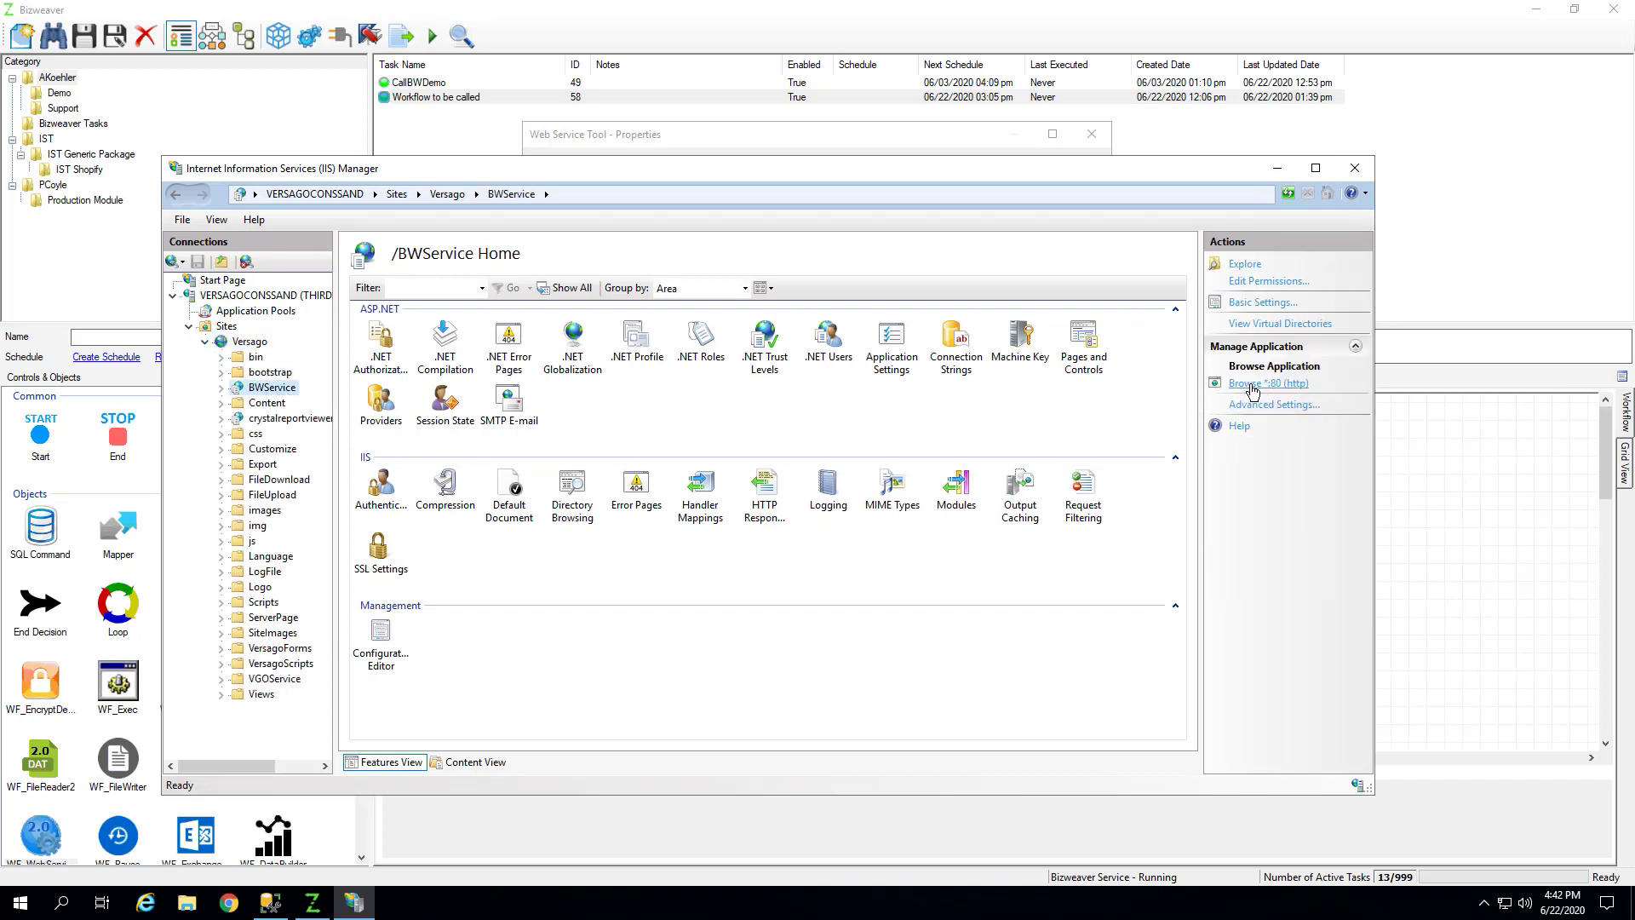
pyautogui.click(1354, 168)
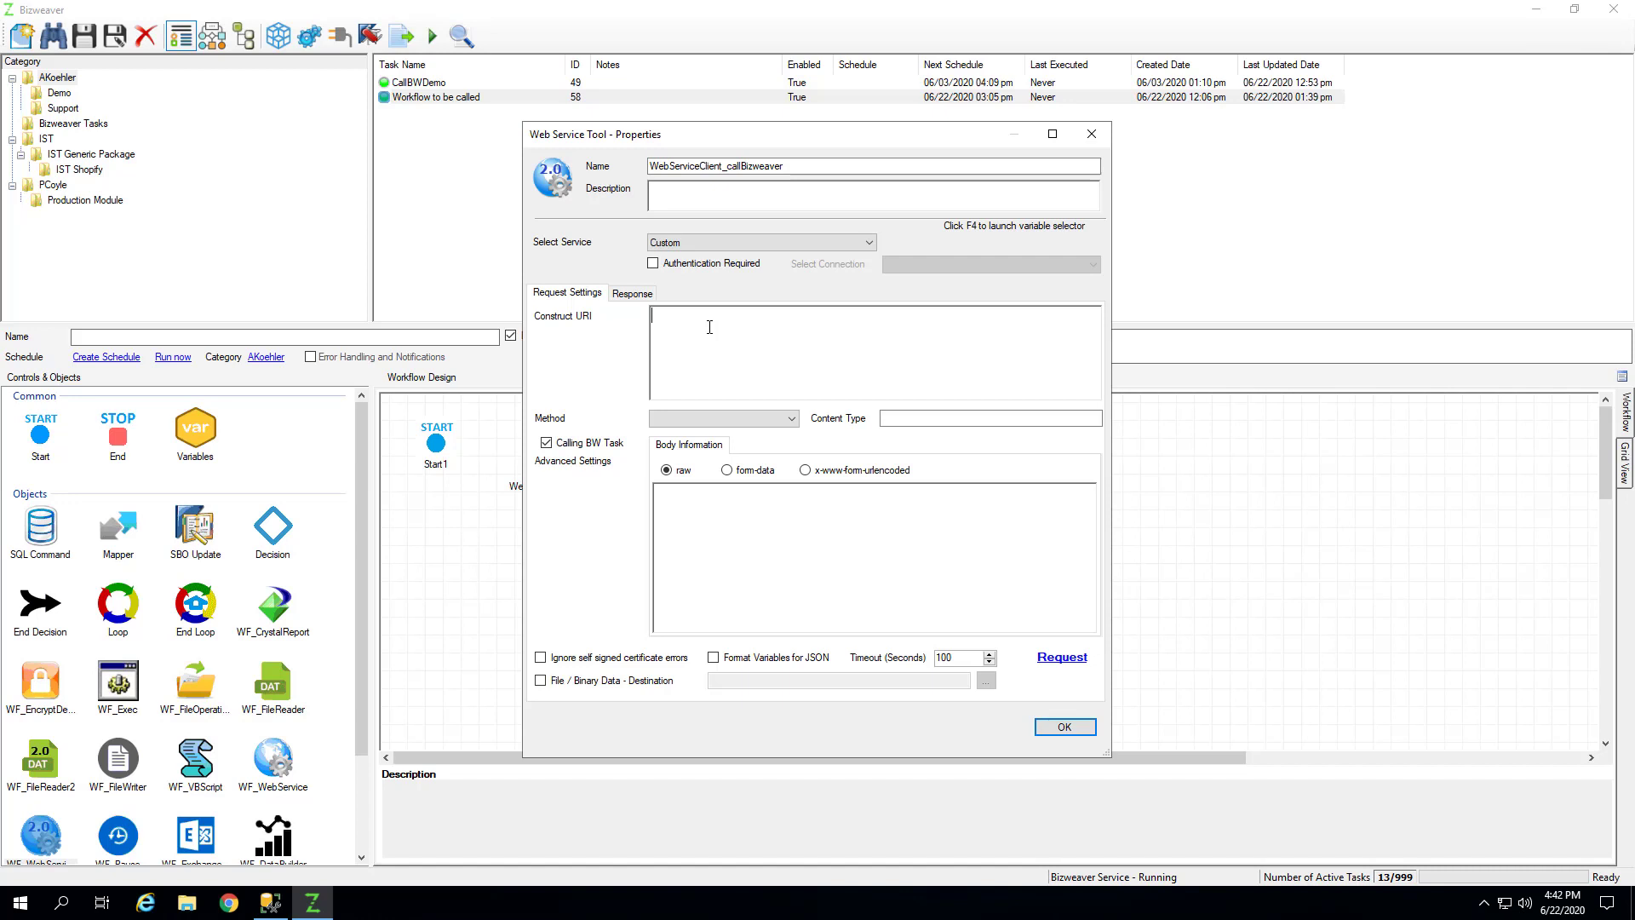
pyautogui.write('http://versagoconssand:80/BWService')
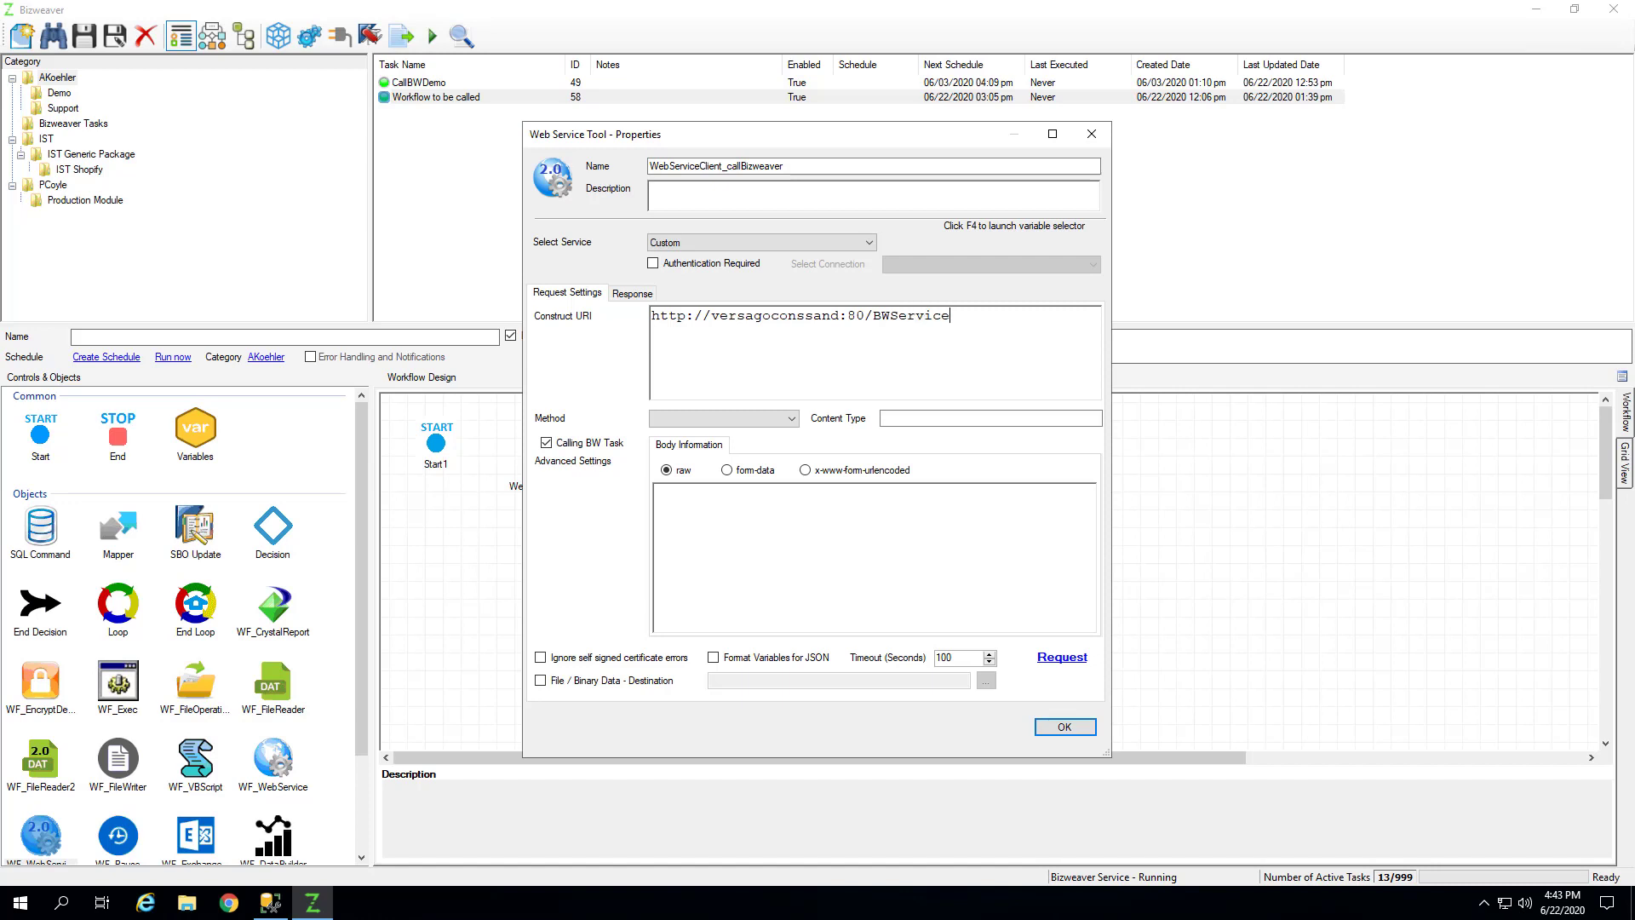
pyautogui.write('/api/workflow')
pyautogui.write('/InvokeWorkflow')
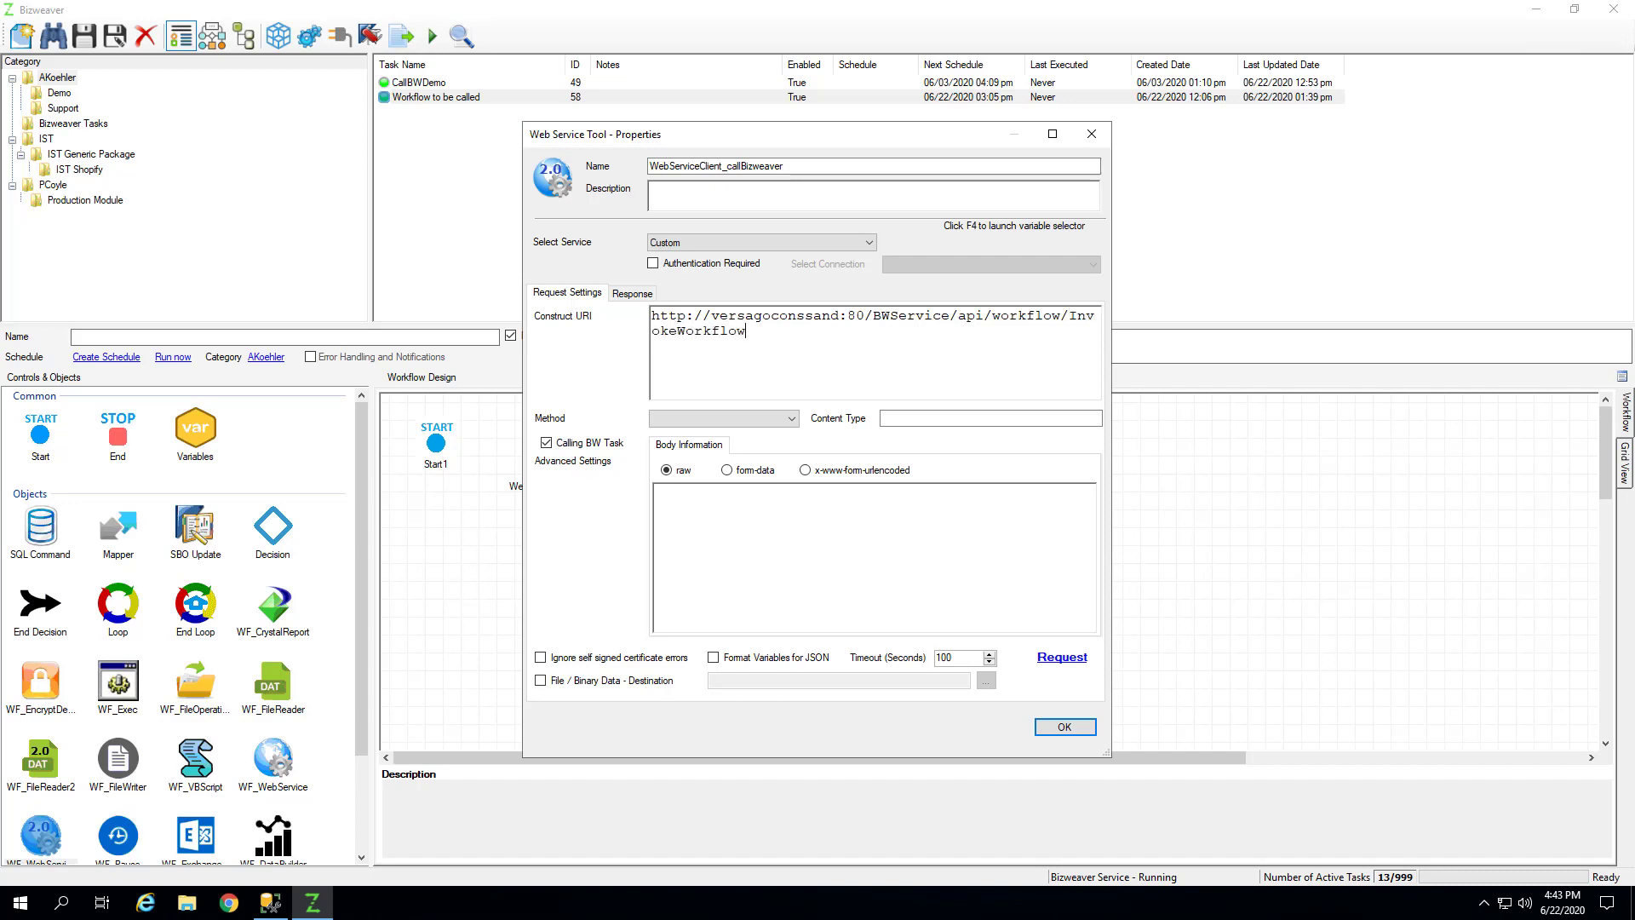
pyautogui.press('BackSpace')
pyautogui.press('BackSpace')
pyautogui.press('BackSpace')
pyautogui.press('BackSpace')
pyautogui.write('Flow')
# Set the request method to POST and the content type to application/json
pyautogui.click(738, 418)
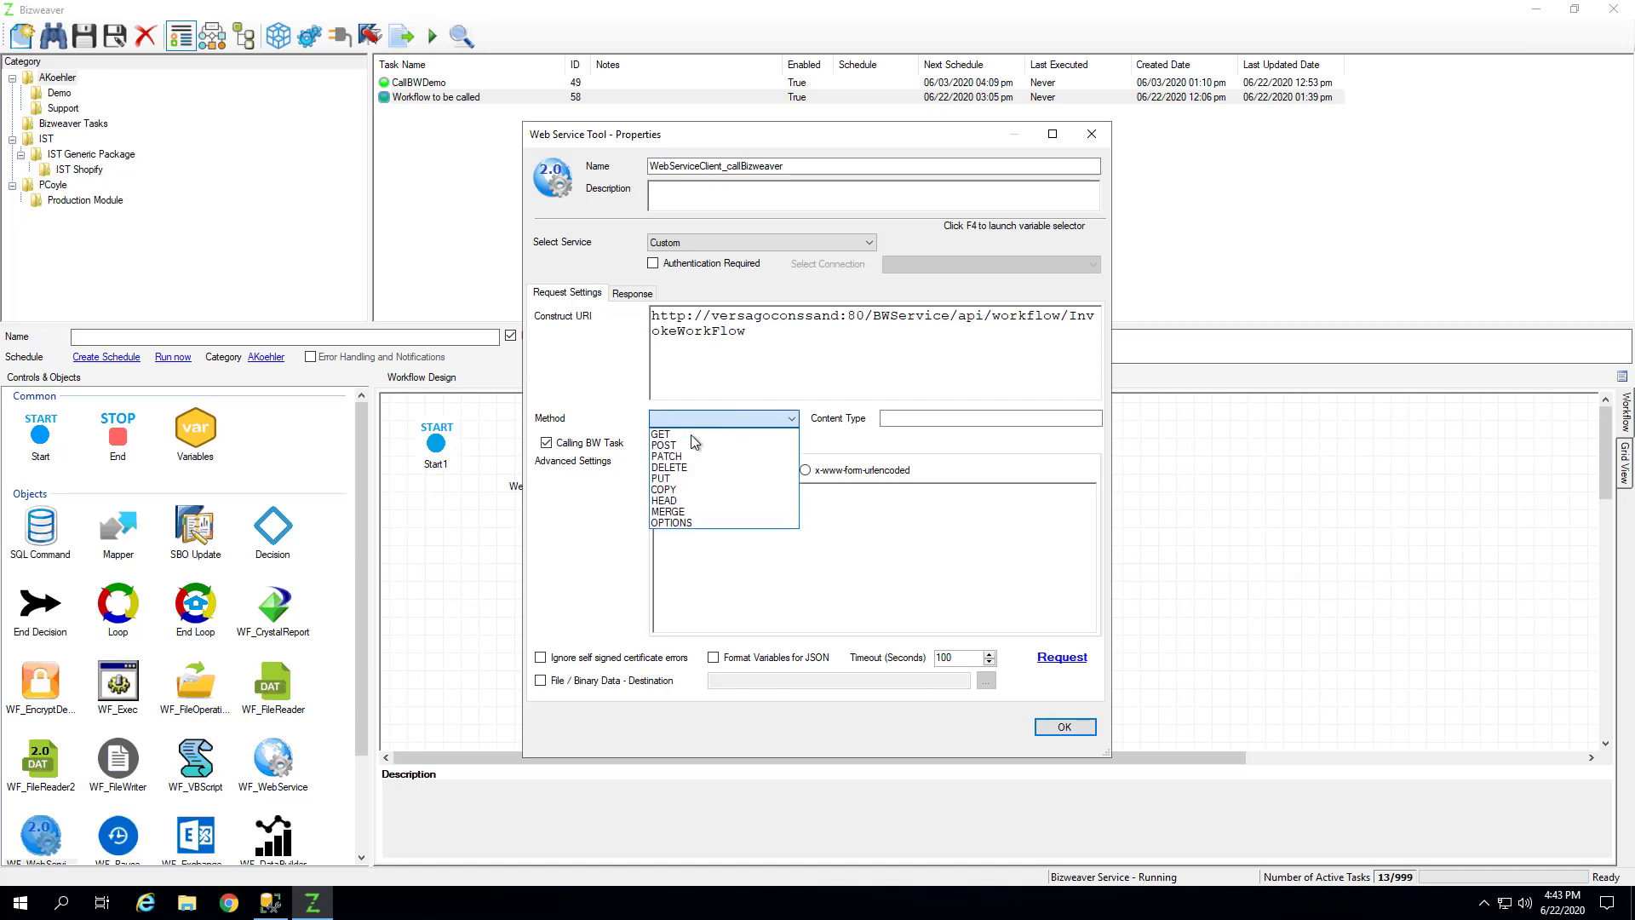
pyautogui.click(681, 446)
pyautogui.click(901, 418)
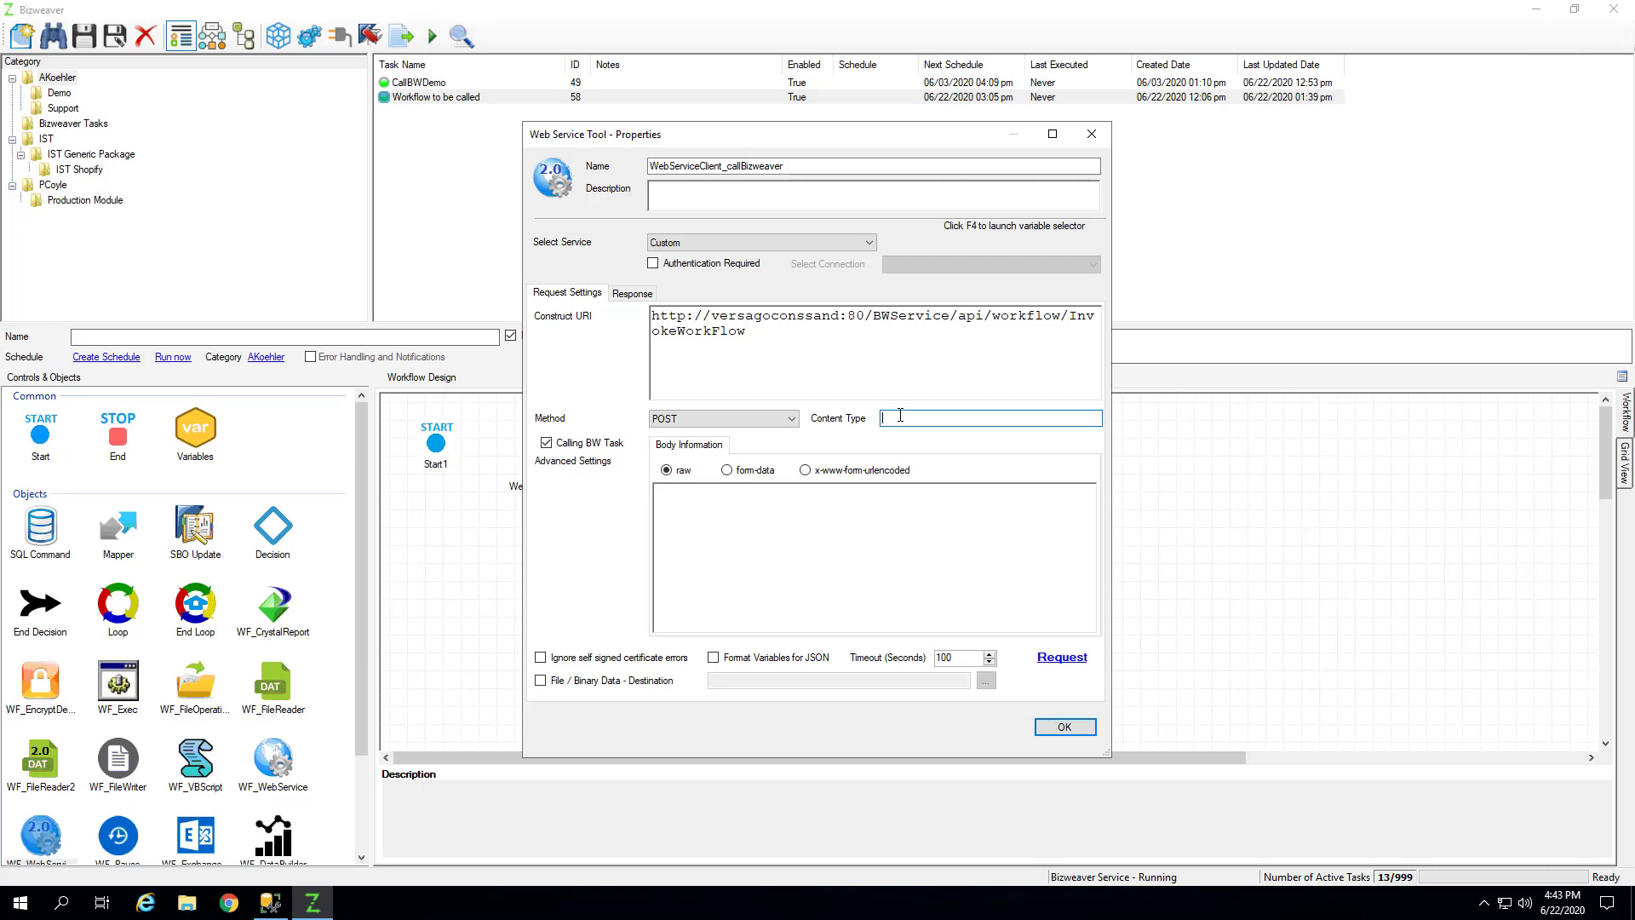
pyautogui.write('aa')
pyautogui.write('pplicati')
pyautogui.write('on/json')
pyautogui.click(741, 498)
# Paste the raw JSON body with pTaskID 58 and pArguments vgoRecNum 2
pyautogui.moveTo(676, 141); pyautogui.dragTo(780, 124)
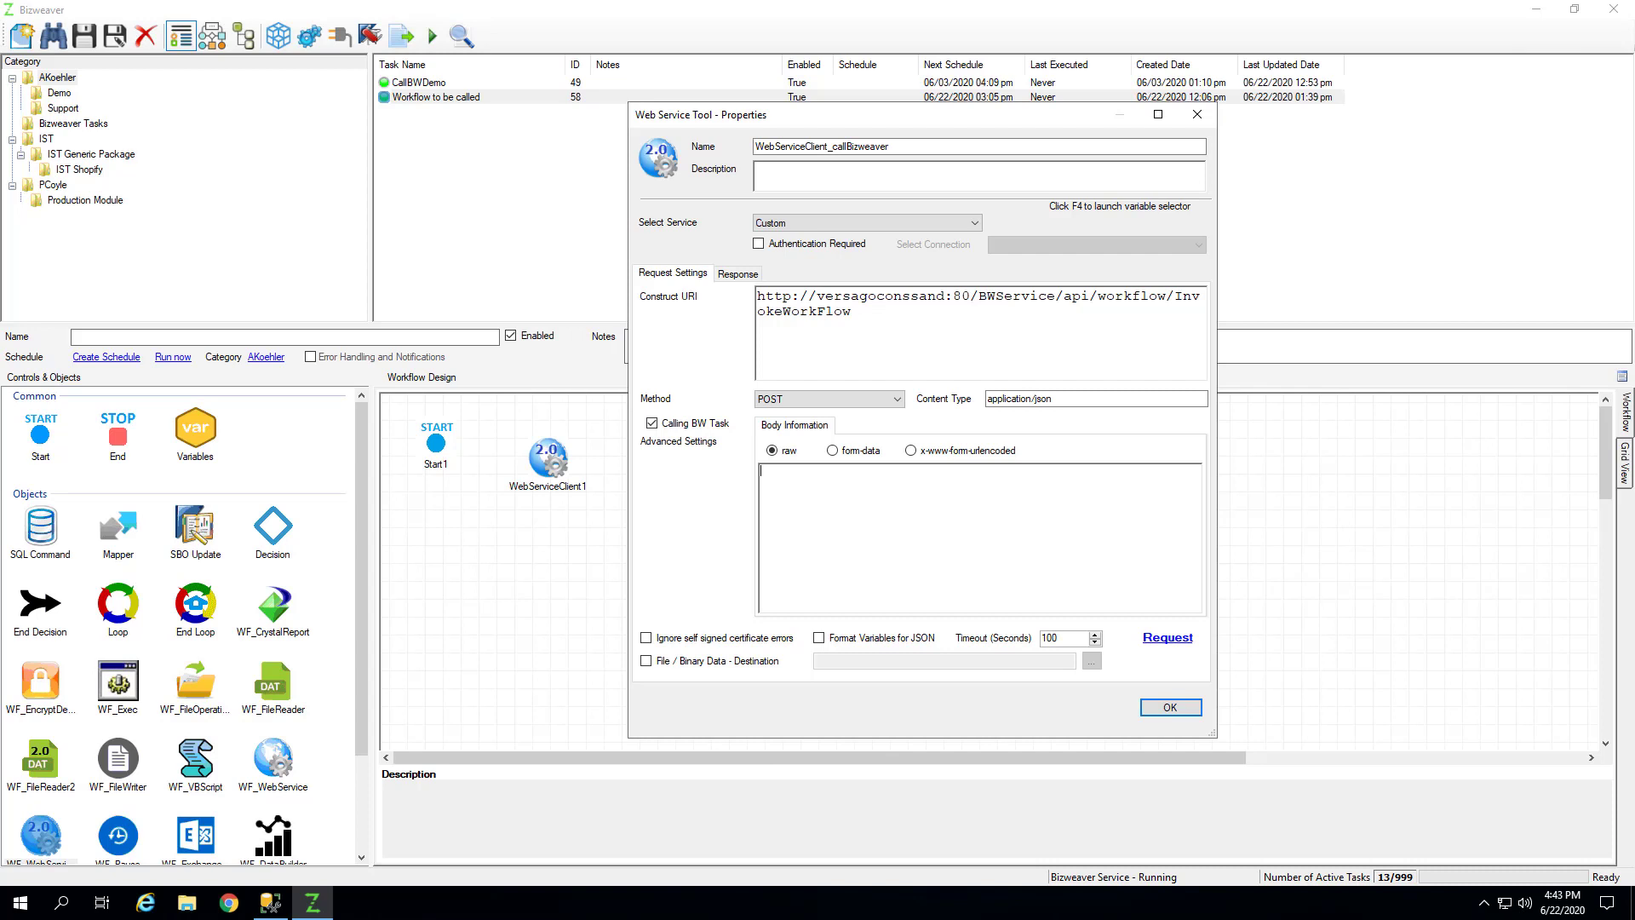
pyautogui.write('{  "pTaskID":"58",  "pArguments":   {   "vgoRecNum":"2"} }')
pyautogui.moveTo(766, 481); pyautogui.dragTo(825, 495)
pyautogui.click(822, 481)
pyautogui.click(773, 504)
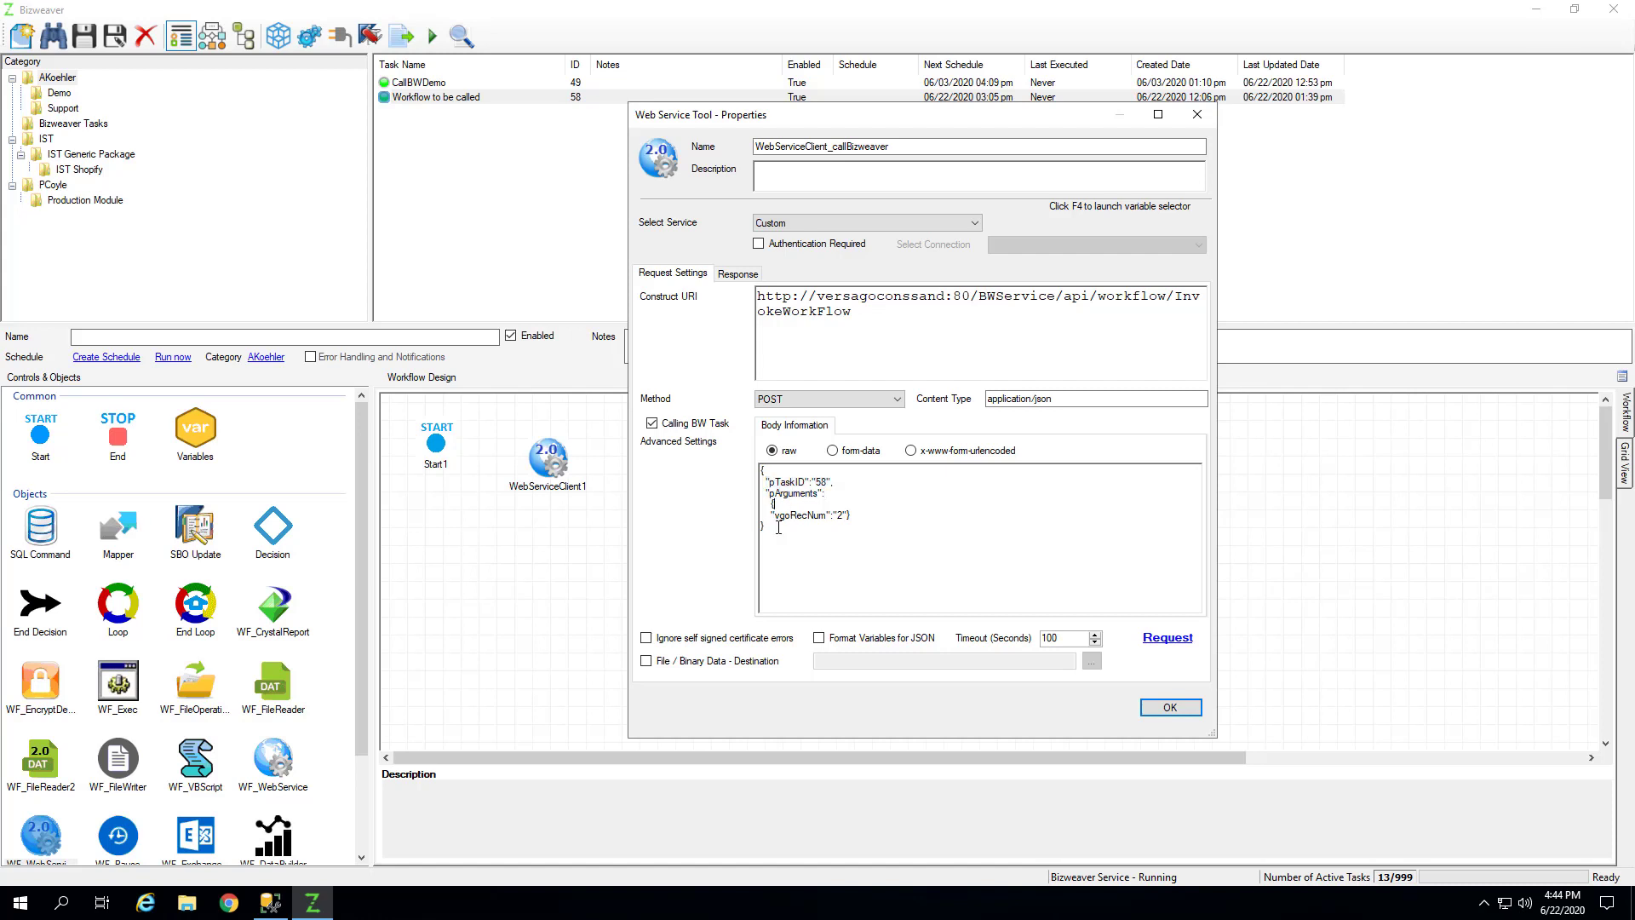
pyautogui.click(845, 514)
pyautogui.moveTo(857, 518); pyautogui.dragTo(837, 516)
pyautogui.press('Left')
# Send the test request, confirm the response shows pSuccess true, and accept the step settings
pyautogui.click(1165, 637)
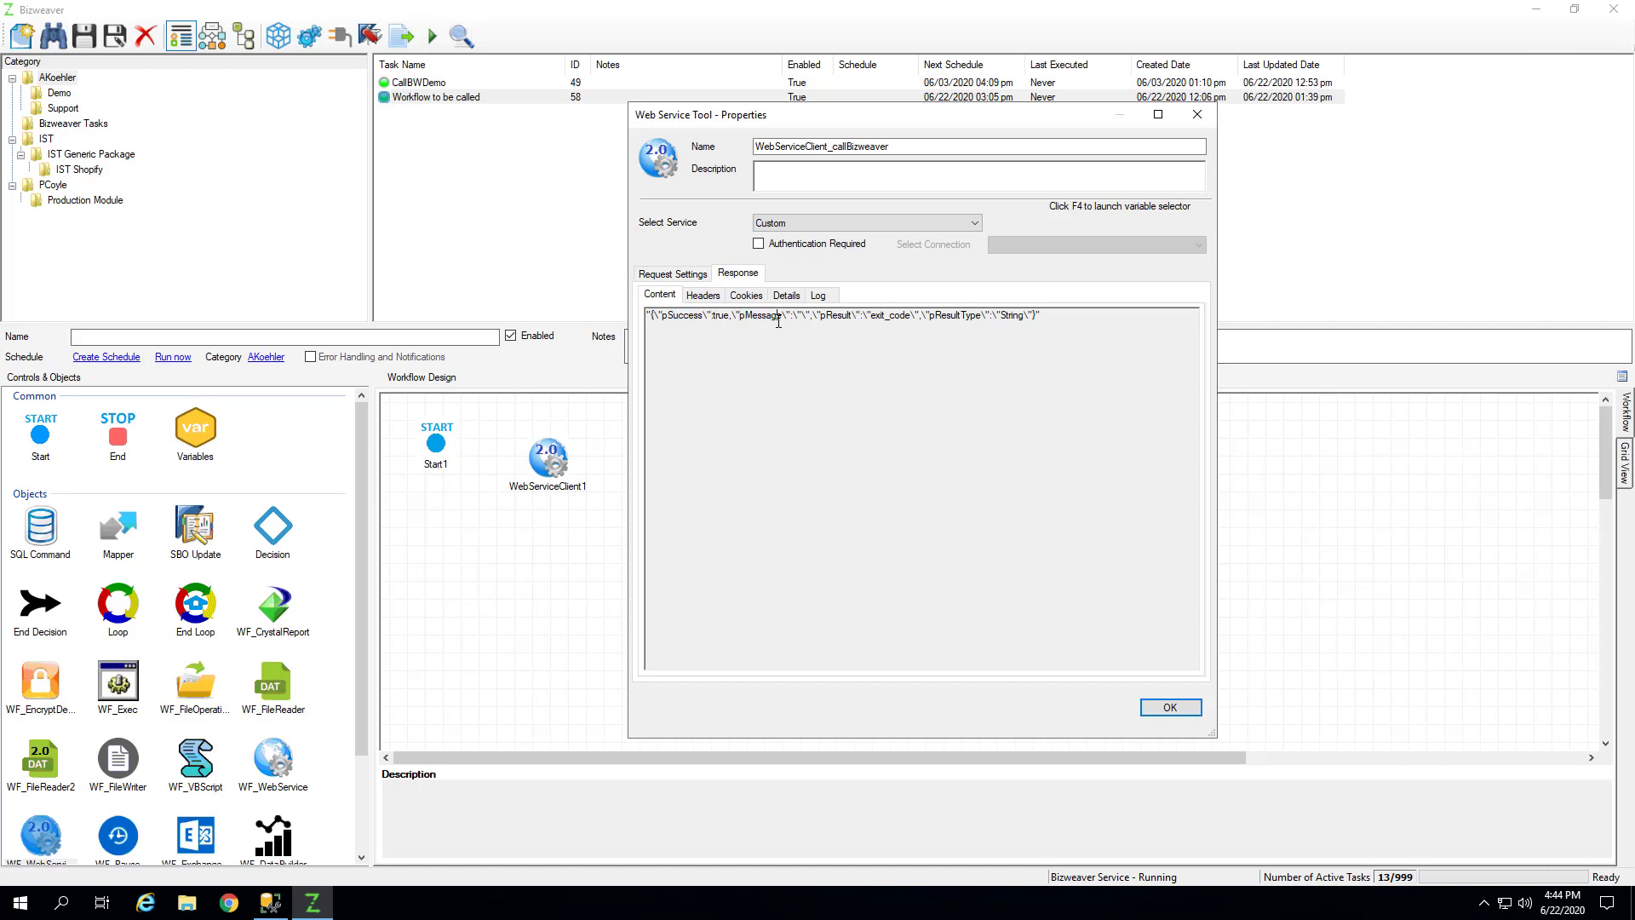
pyautogui.click(886, 315)
pyautogui.moveTo(930, 315); pyautogui.dragTo(1024, 315)
pyautogui.click(1171, 706)
# Link the WebServiceClient_callBizweaver step to a new End step
pyautogui.click(534, 444)
pyautogui.moveTo(534, 444); pyautogui.dragTo(553, 439)
pyautogui.rightClick(553, 446)
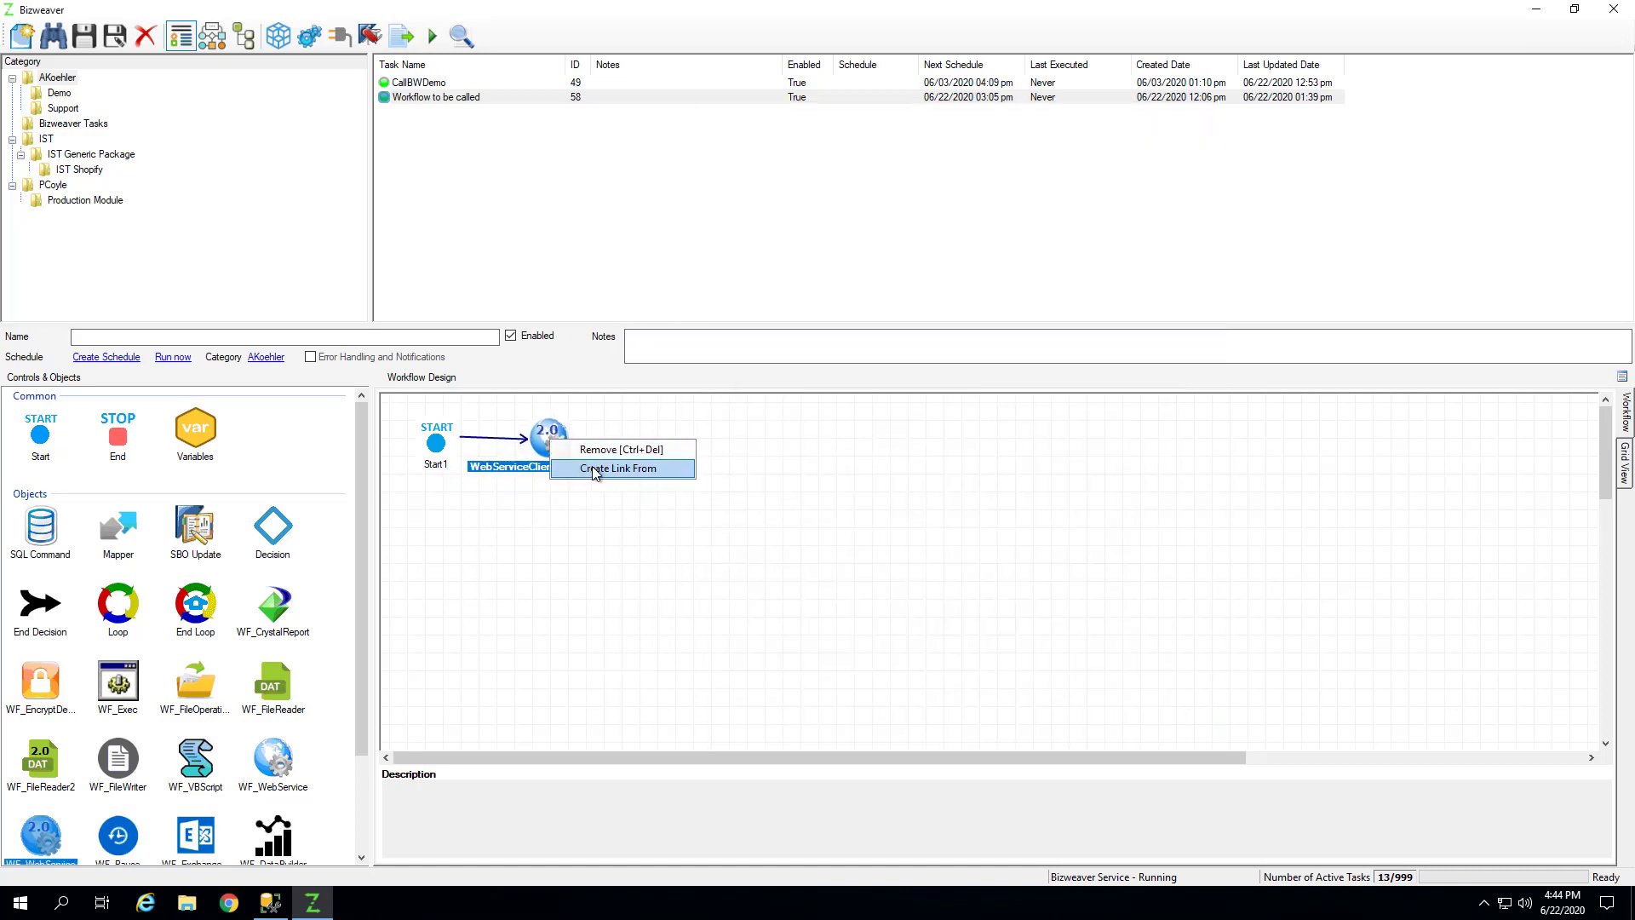
pyautogui.click(611, 468)
pyautogui.click(662, 461)
# Name the task CallBW and save it as a new task
pyautogui.click(221, 342)
pyautogui.write('CallBW')
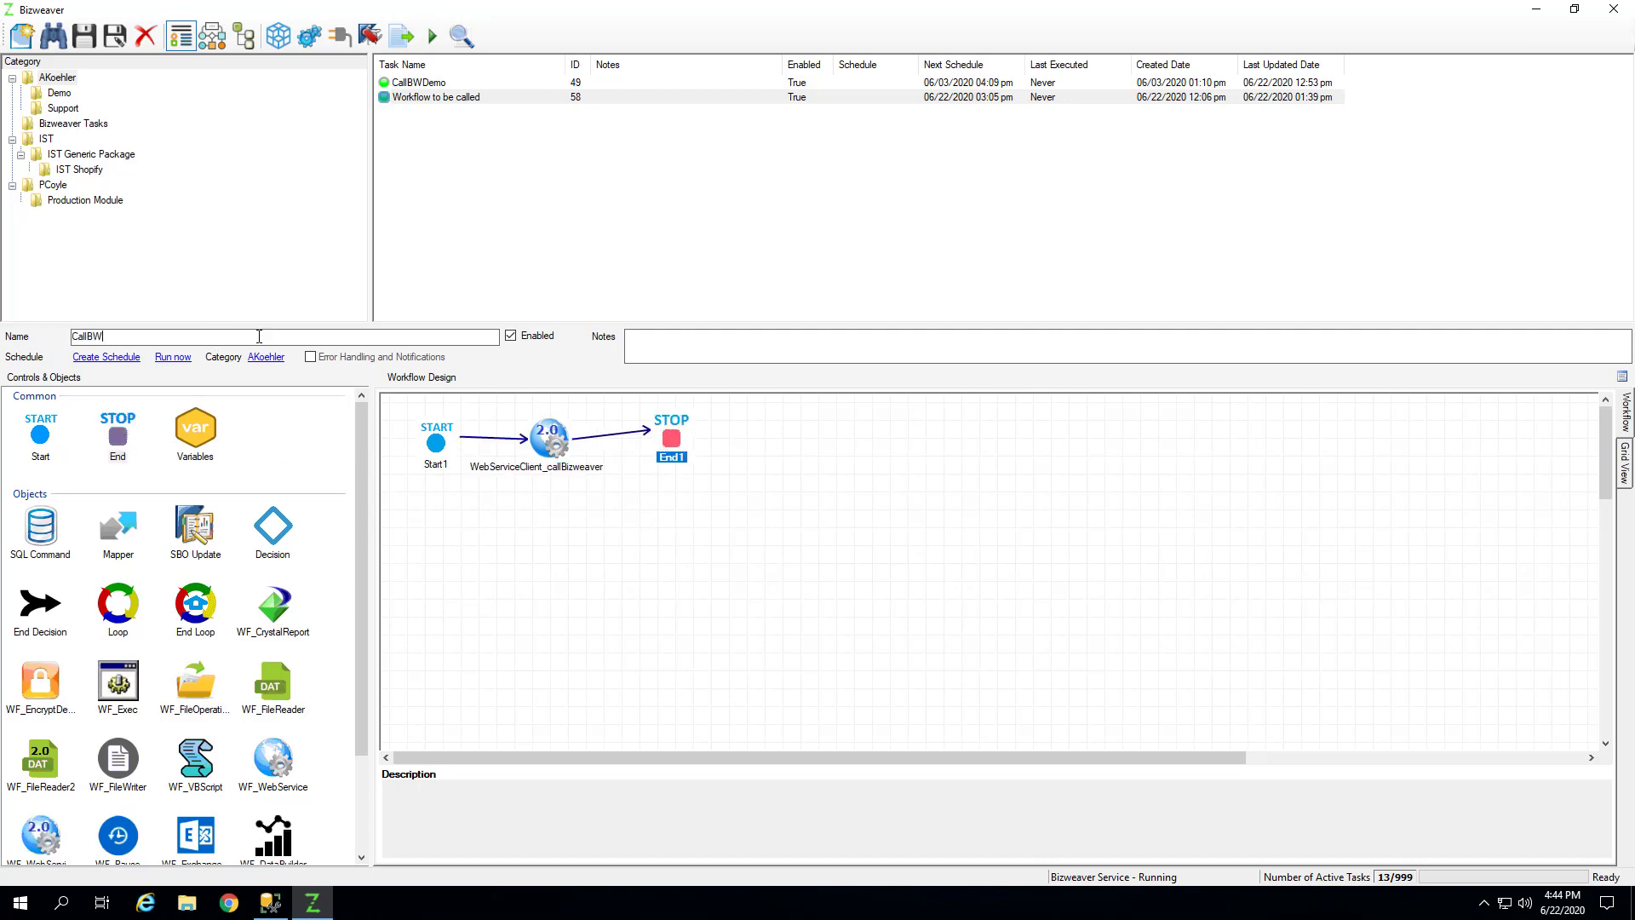
pyautogui.click(84, 35)
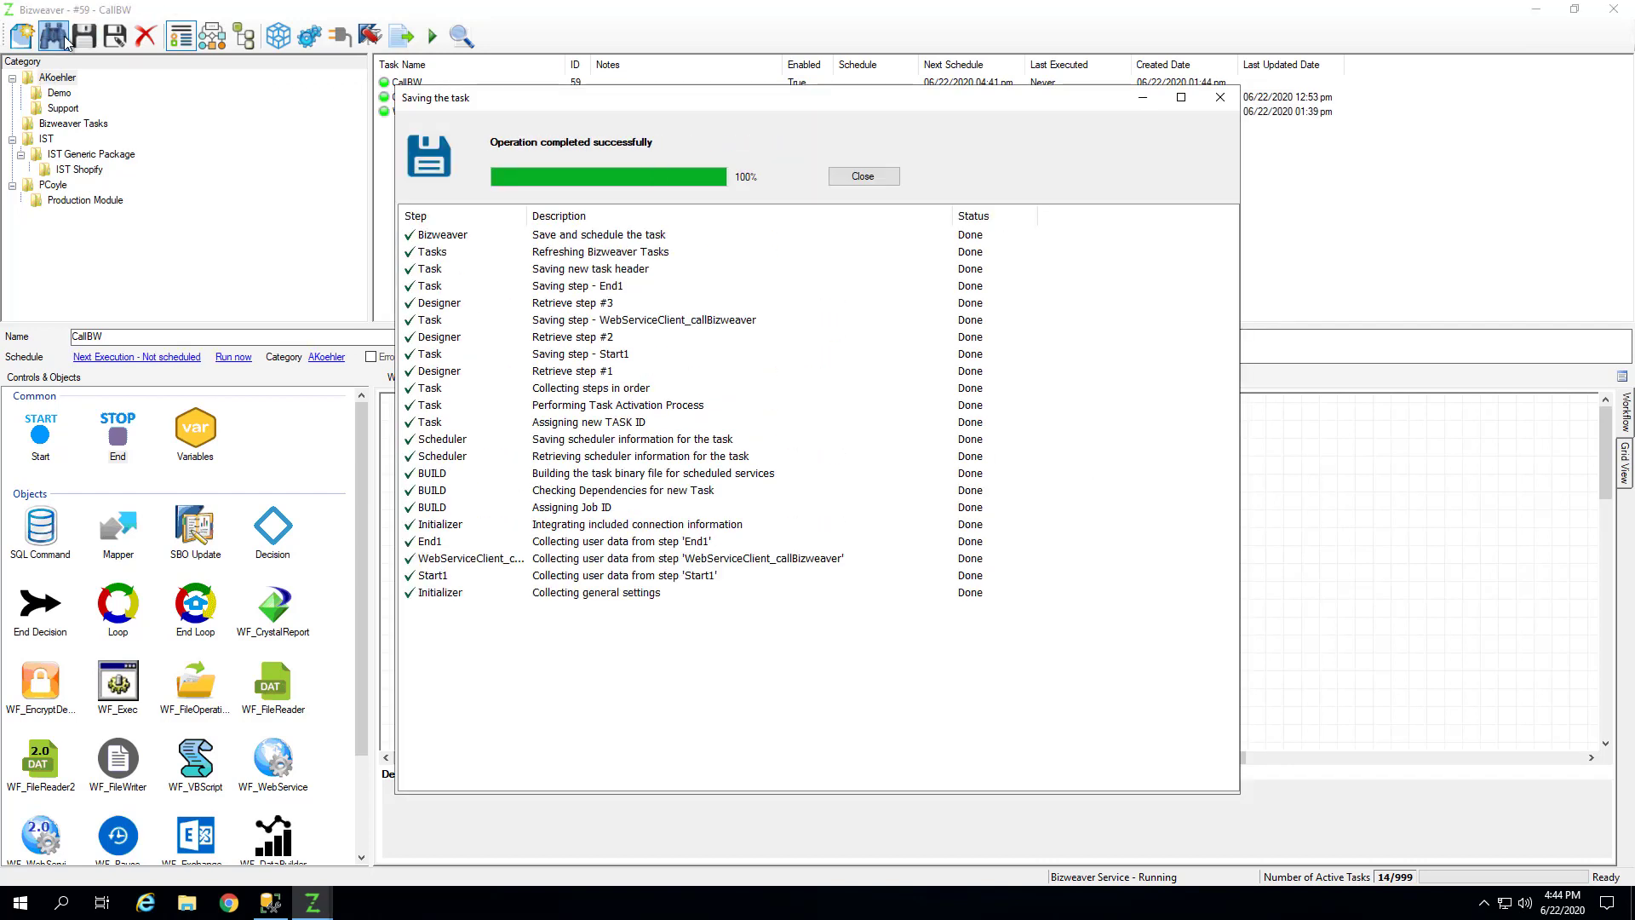
pyautogui.click(863, 176)
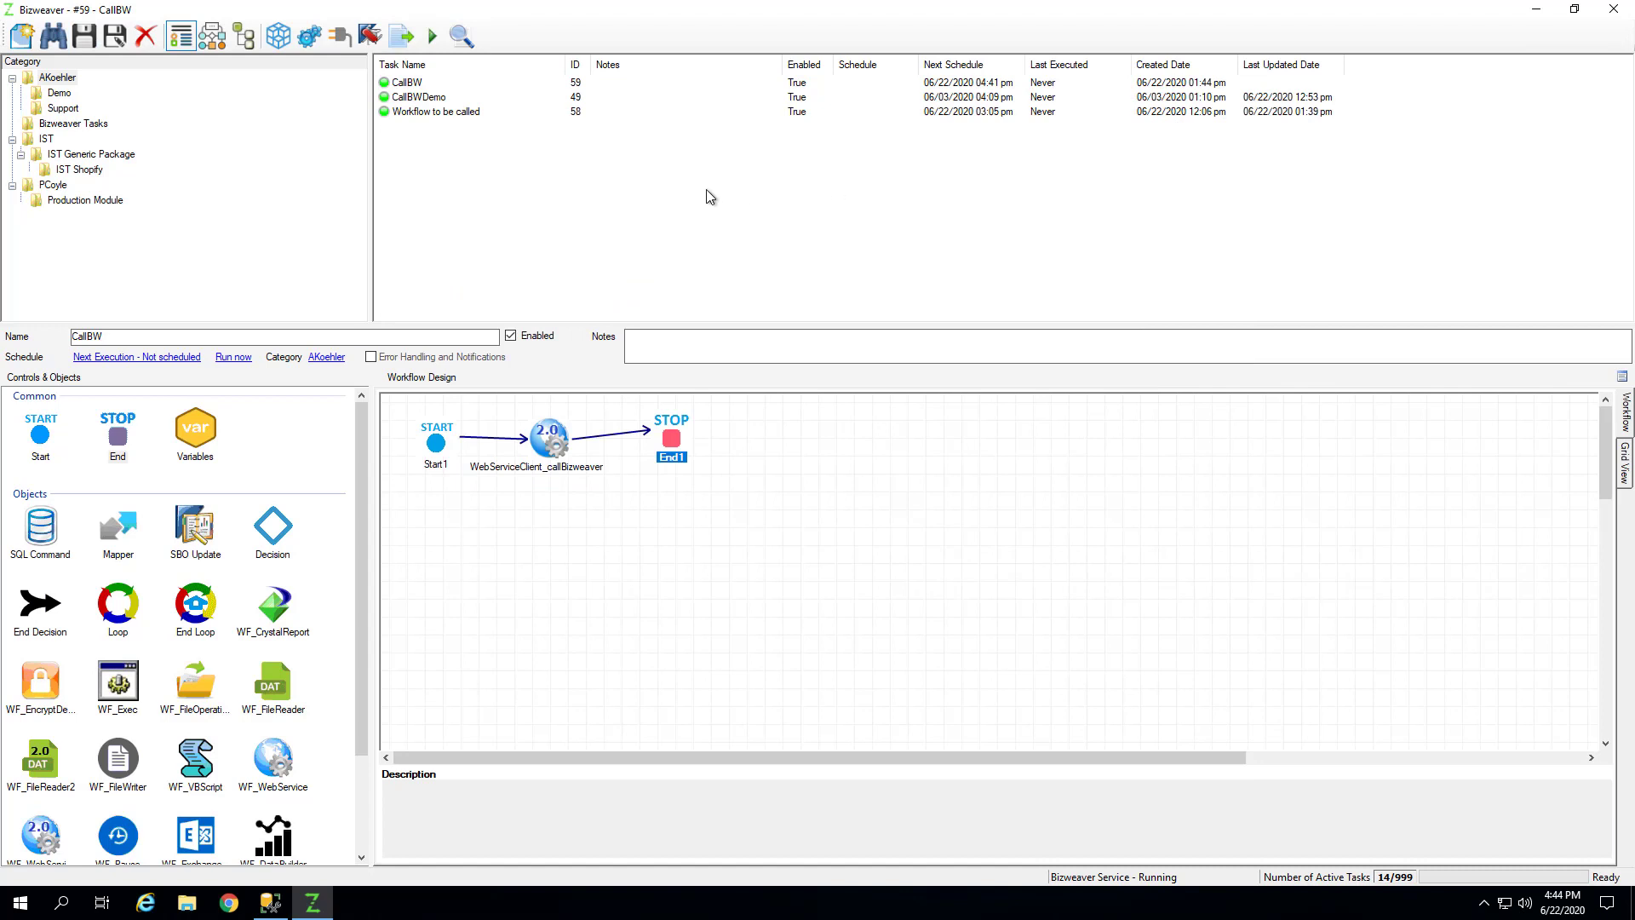
# Load Workflow to be called and check vgoRecNum's default value 1 in Variables_Init
pyautogui.click(442, 114)
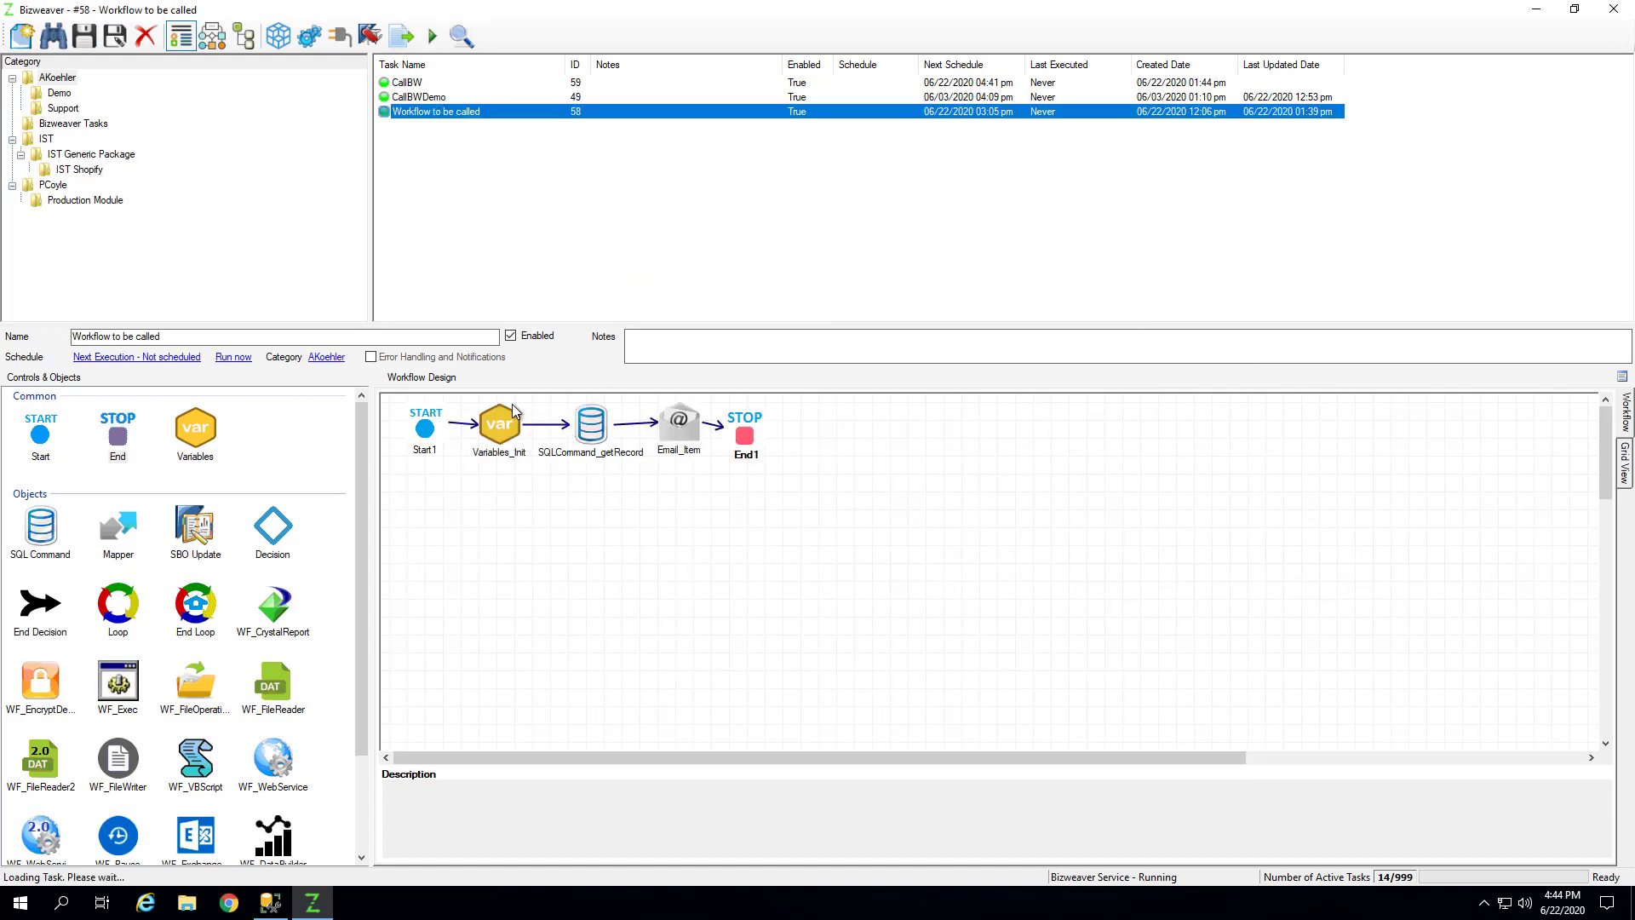
pyautogui.doubleClick(501, 425)
pyautogui.click(516, 344)
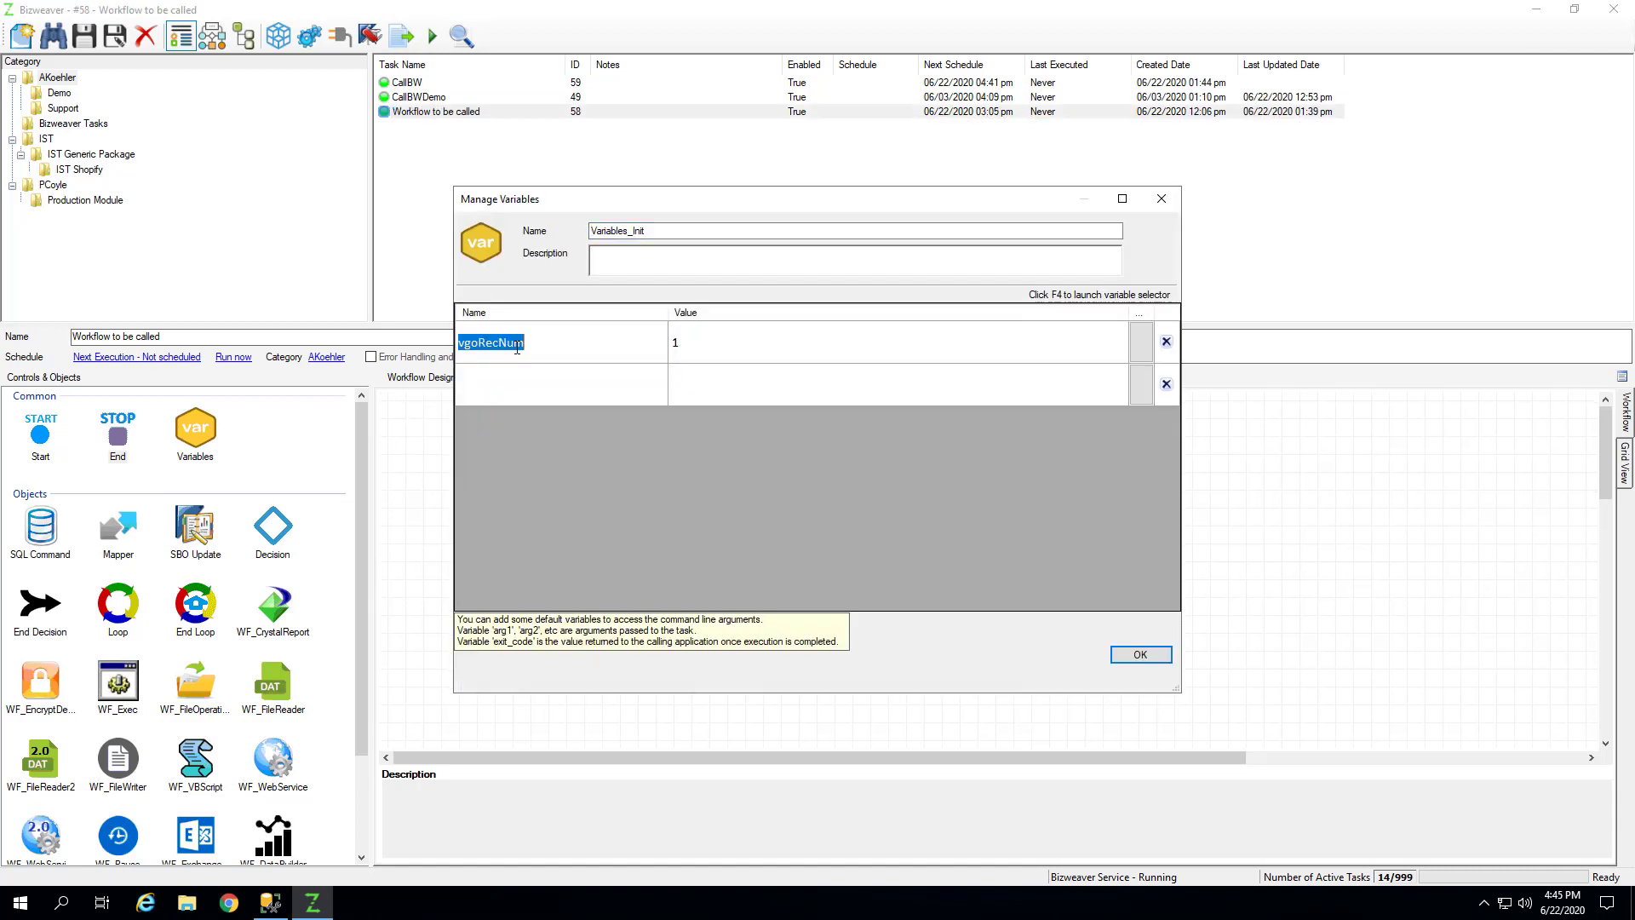
pyautogui.moveTo(511, 199); pyautogui.dragTo(662, 351)
pyautogui.moveTo(645, 495); pyautogui.dragTo(610, 503)
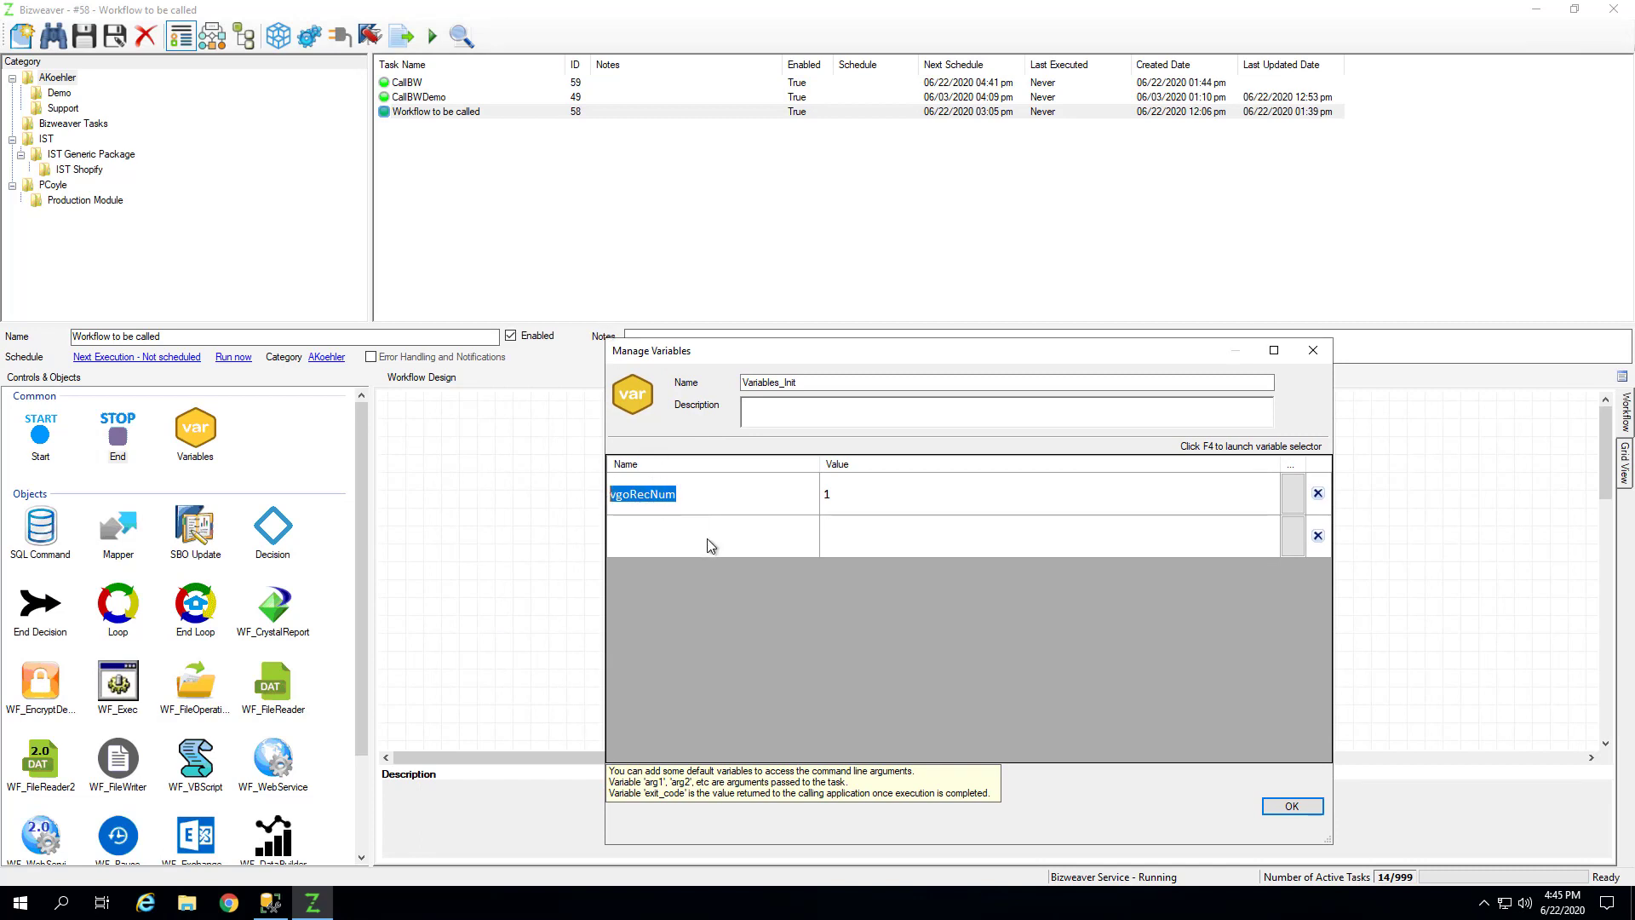
pyautogui.press('Tab')
pyautogui.click(1291, 806)
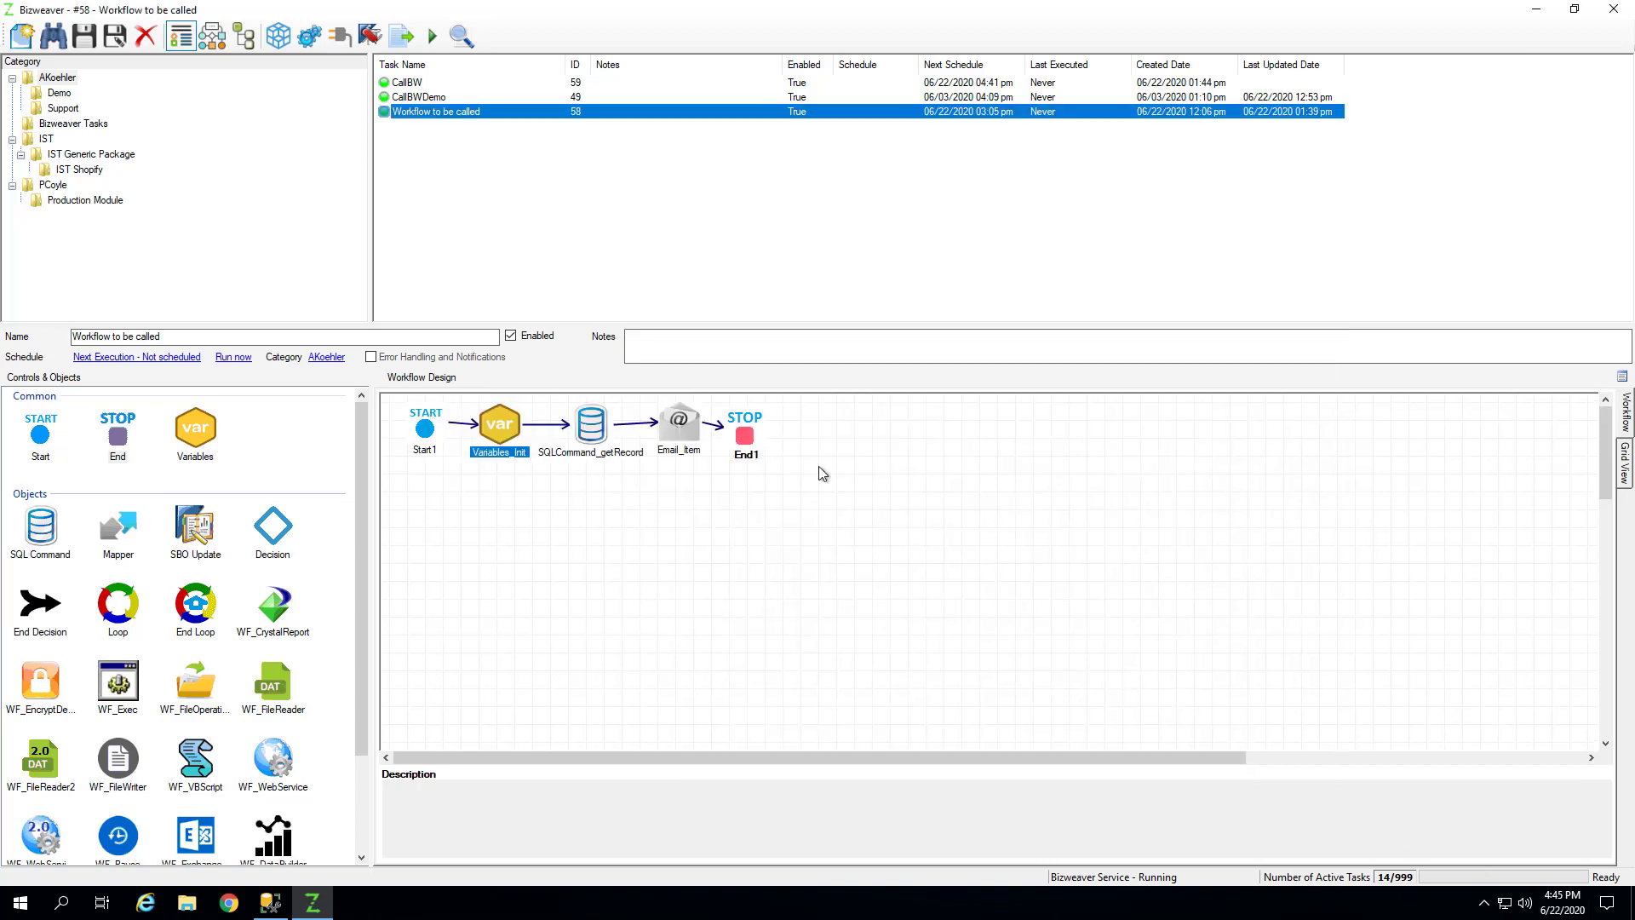
pyautogui.doubleClick(598, 418)
pyautogui.moveTo(975, 392); pyautogui.dragTo(707, 393)
pyautogui.click(695, 372)
pyautogui.press('Up')
pyautogui.hotkey('shift', 'Right')
pyautogui.hotkey('shift', 'Left')
pyautogui.moveTo(710, 389); pyautogui.dragTo(960, 396)
pyautogui.click(918, 402)
pyautogui.click(1030, 713)
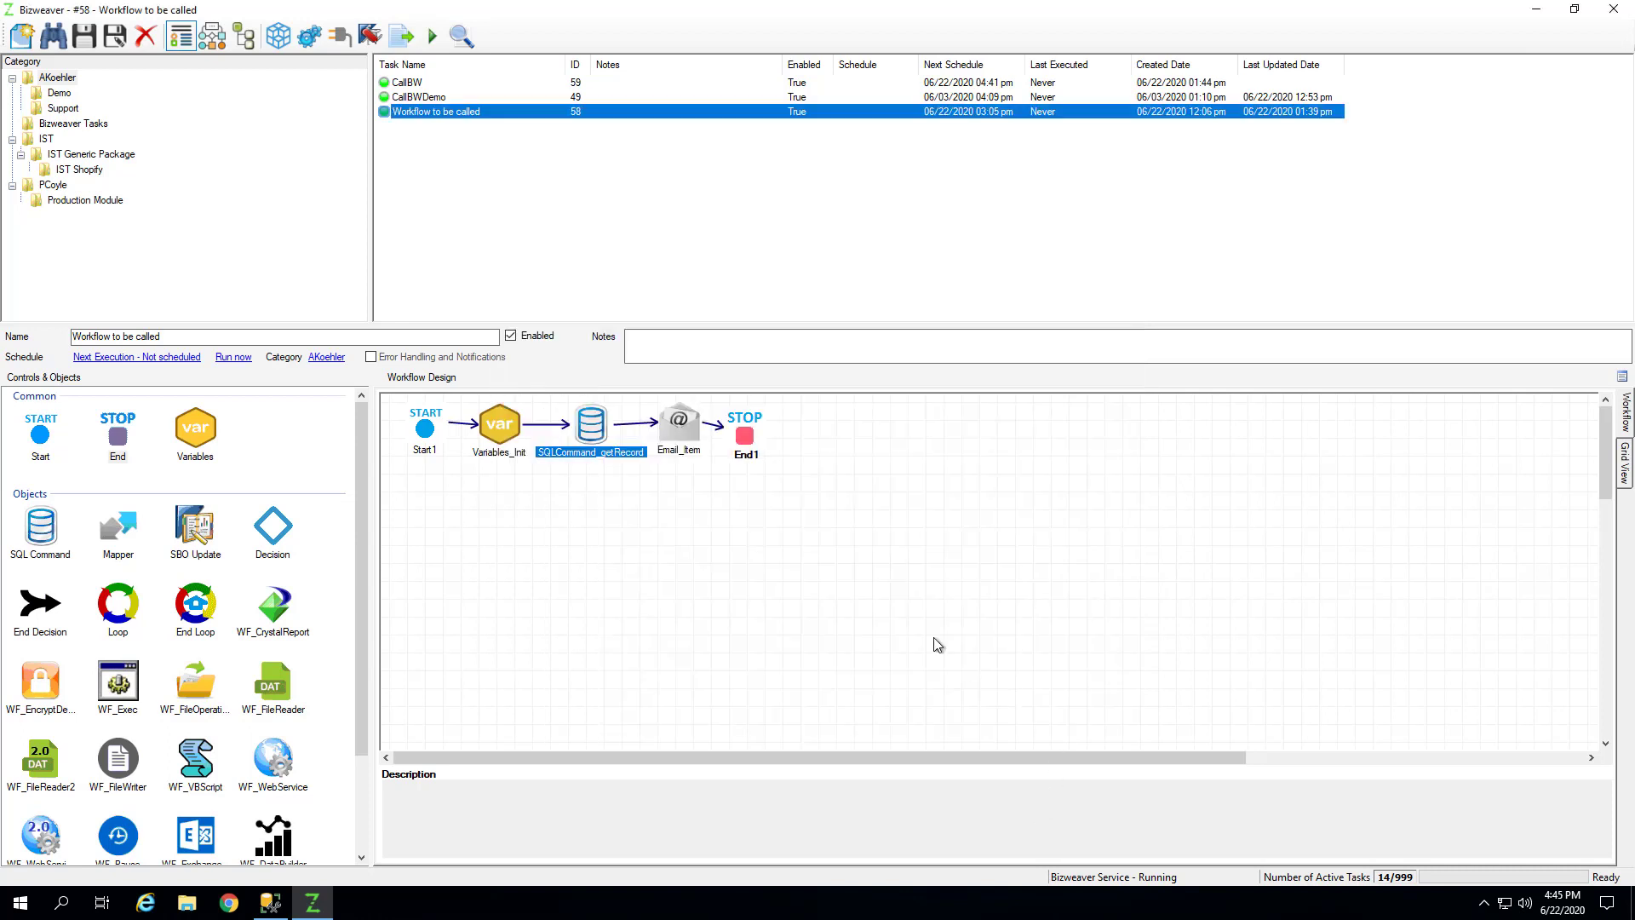
# In Email_Item's settings, select Item - Item as the message's data table
pyautogui.doubleClick(691, 437)
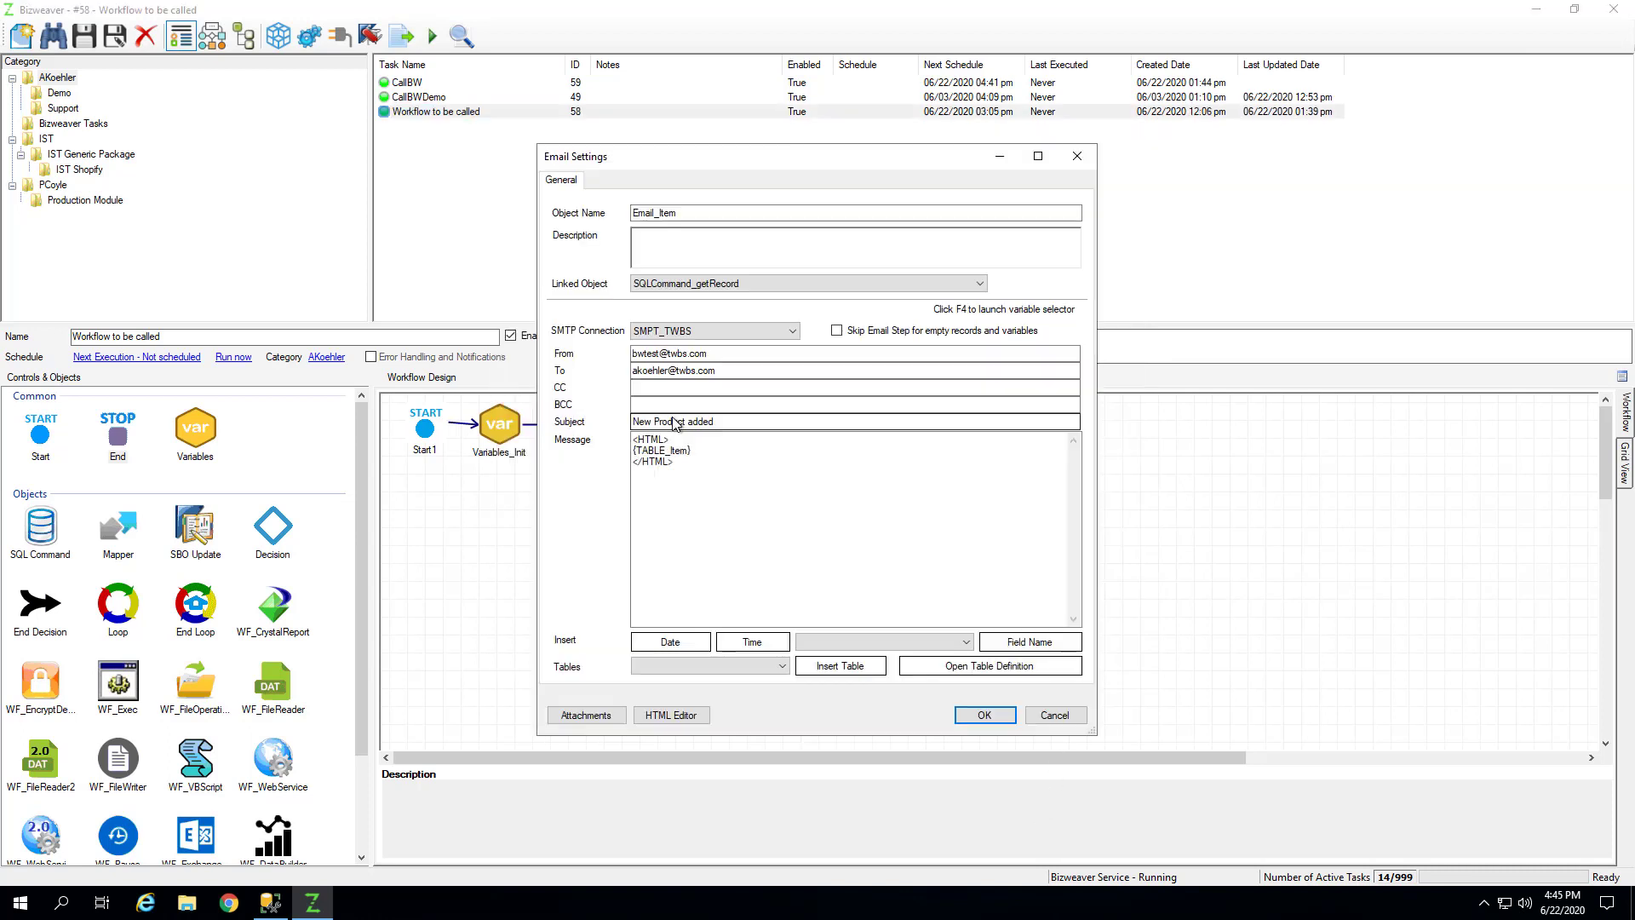
pyautogui.click(671, 439)
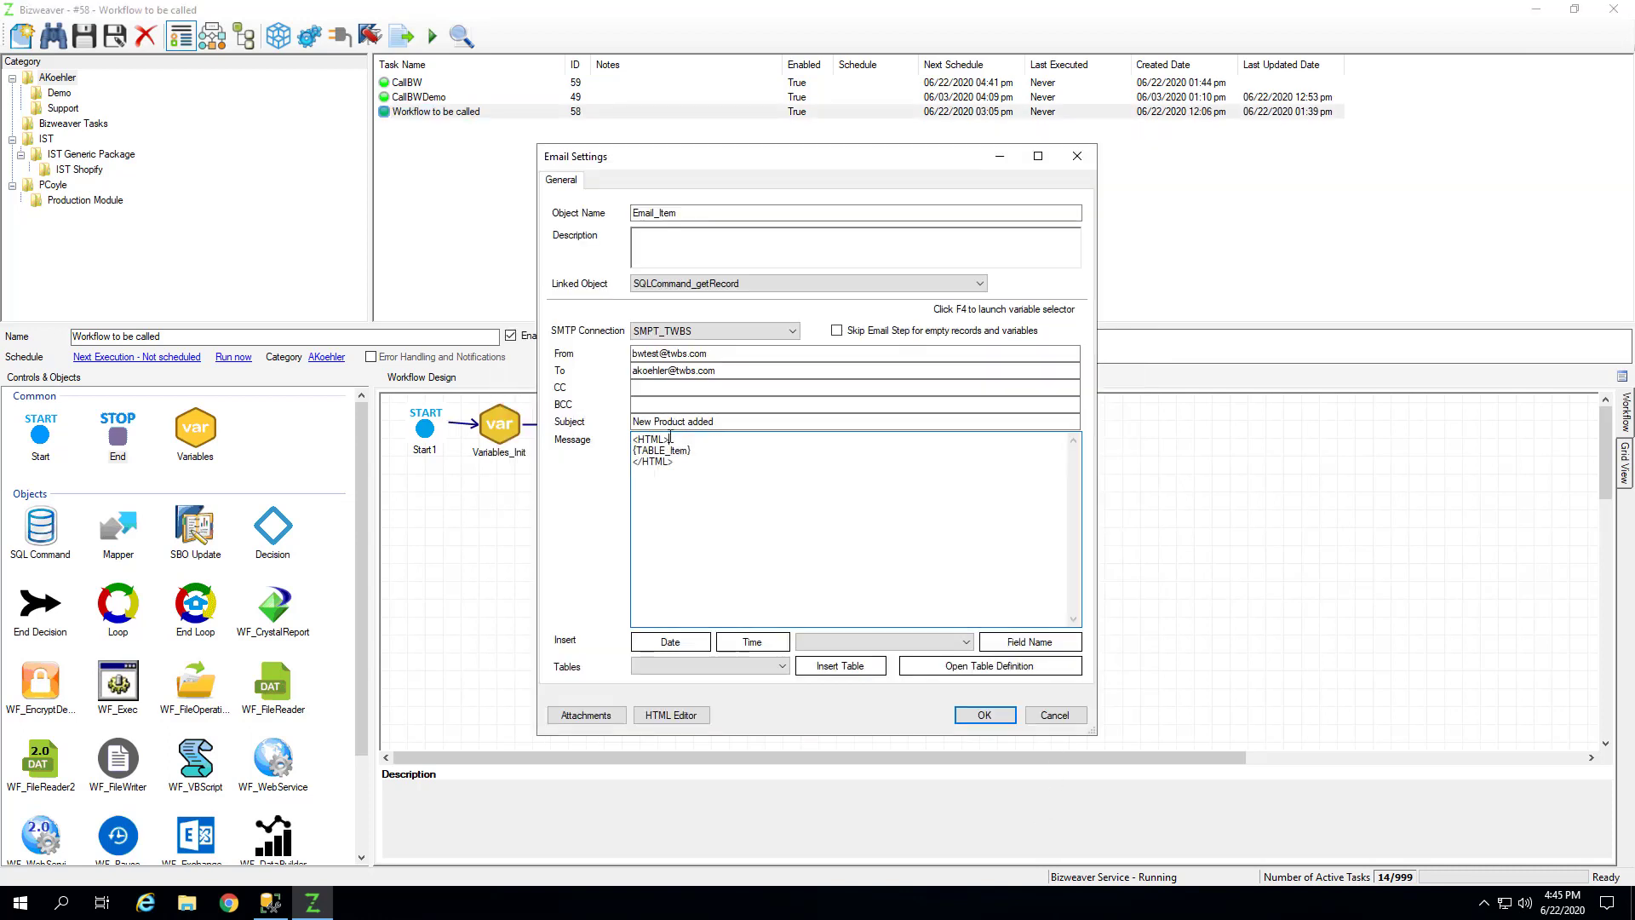
pyautogui.click(743, 461)
pyautogui.click(788, 666)
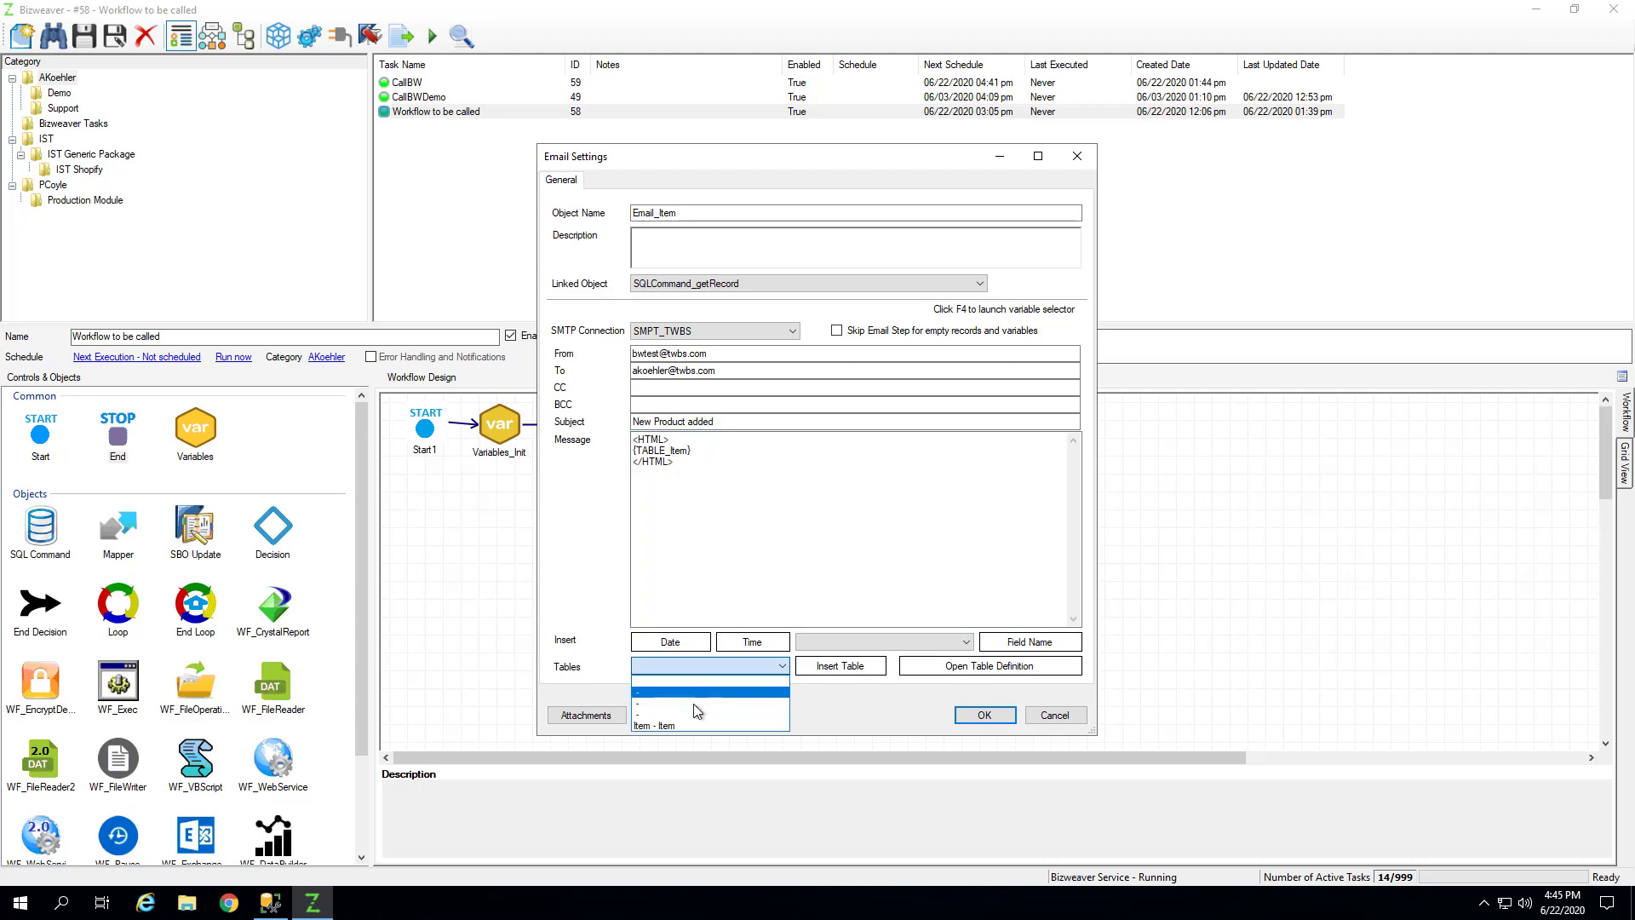
pyautogui.click(690, 726)
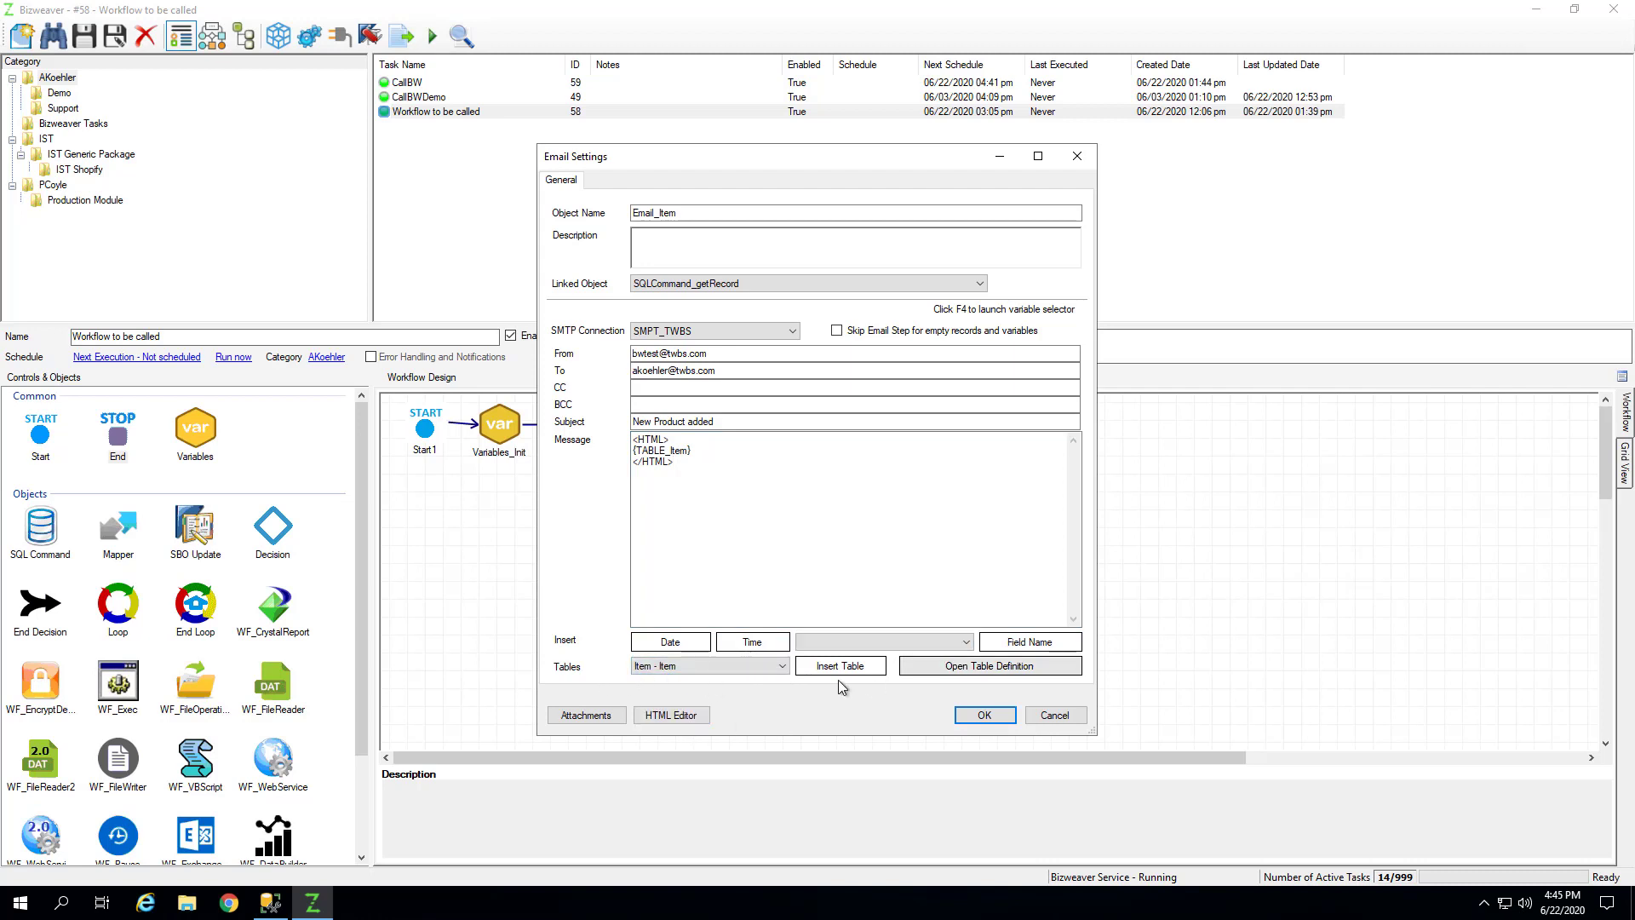
pyautogui.click(967, 671)
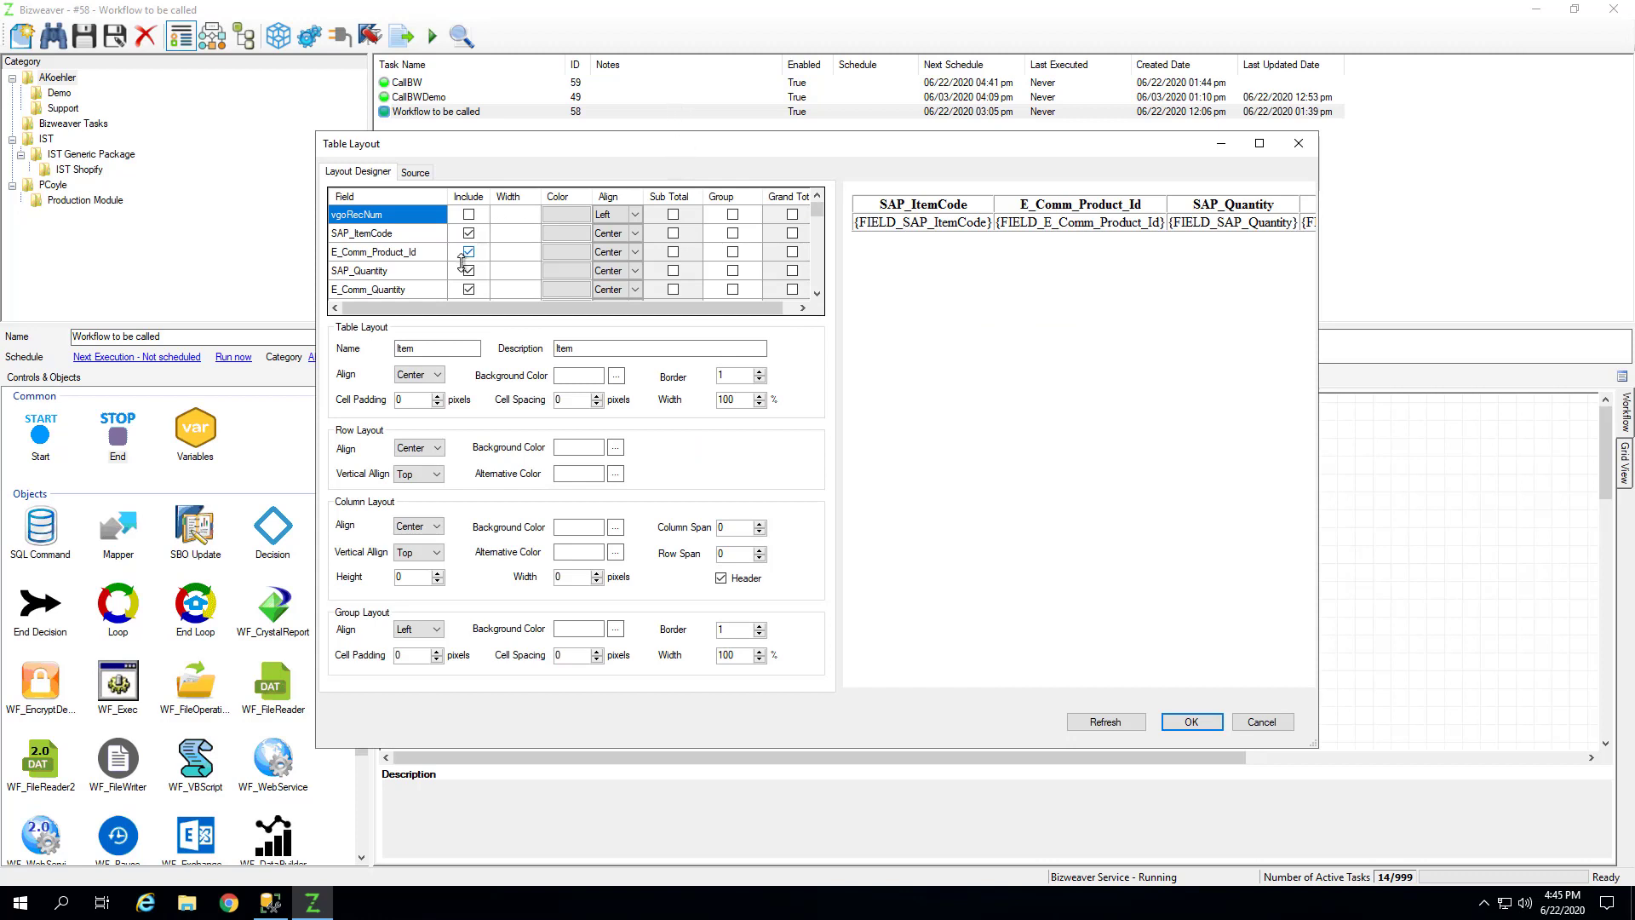
pyautogui.click(617, 291)
# Accept the table layout, insert {TABLE_Item} into the message, and apply the Email_Item settings
pyautogui.click(1192, 721)
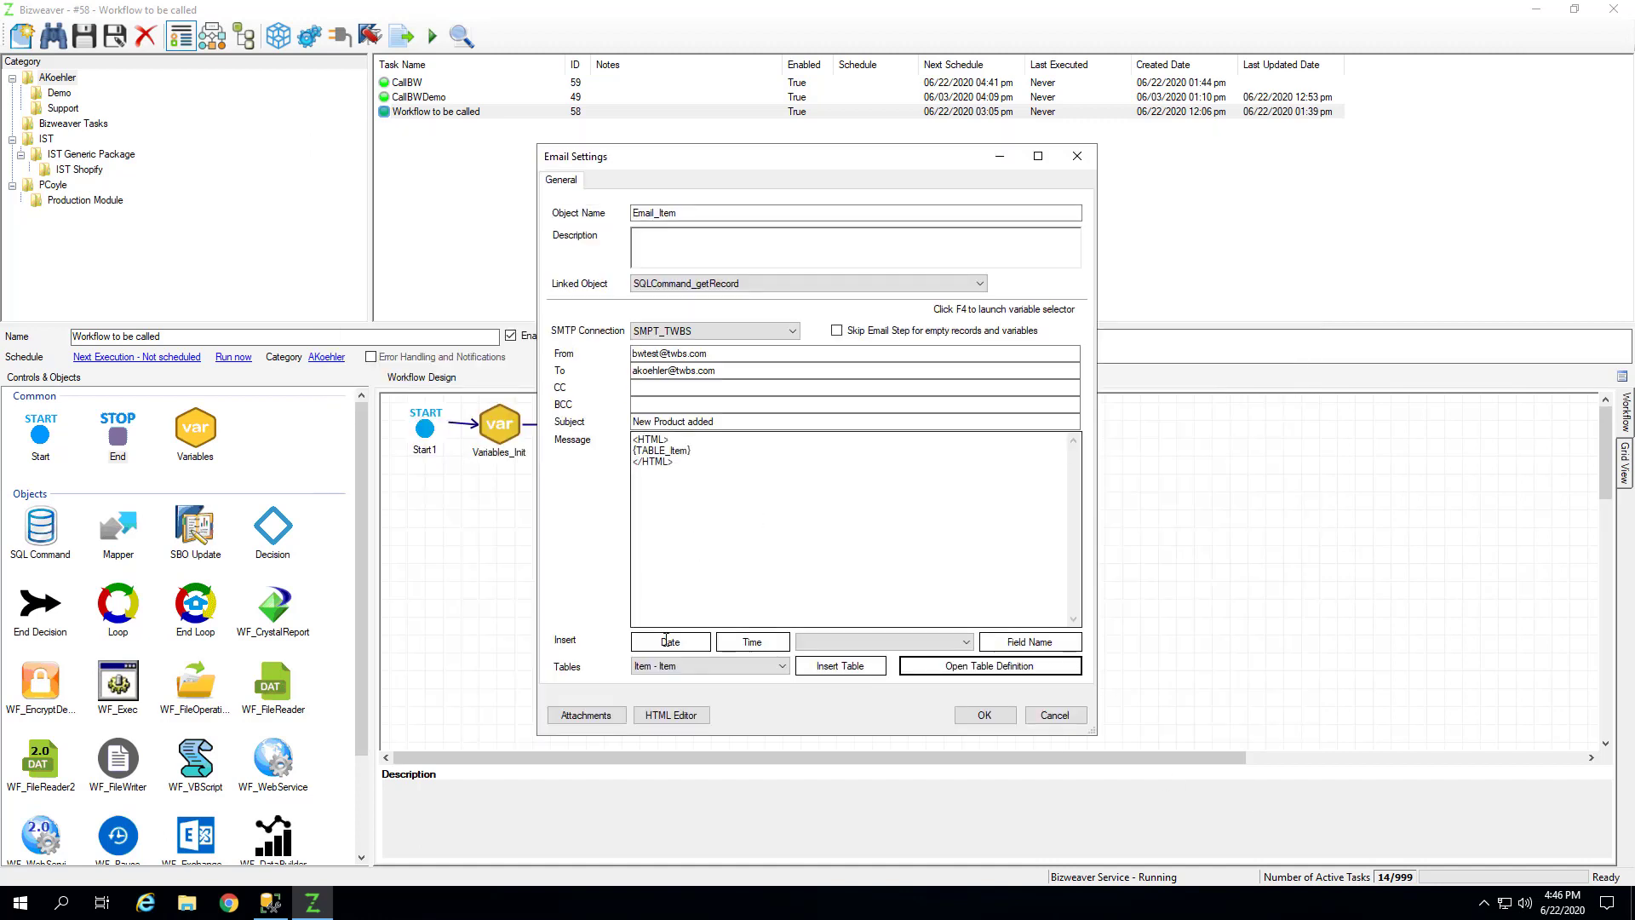
pyautogui.click(841, 666)
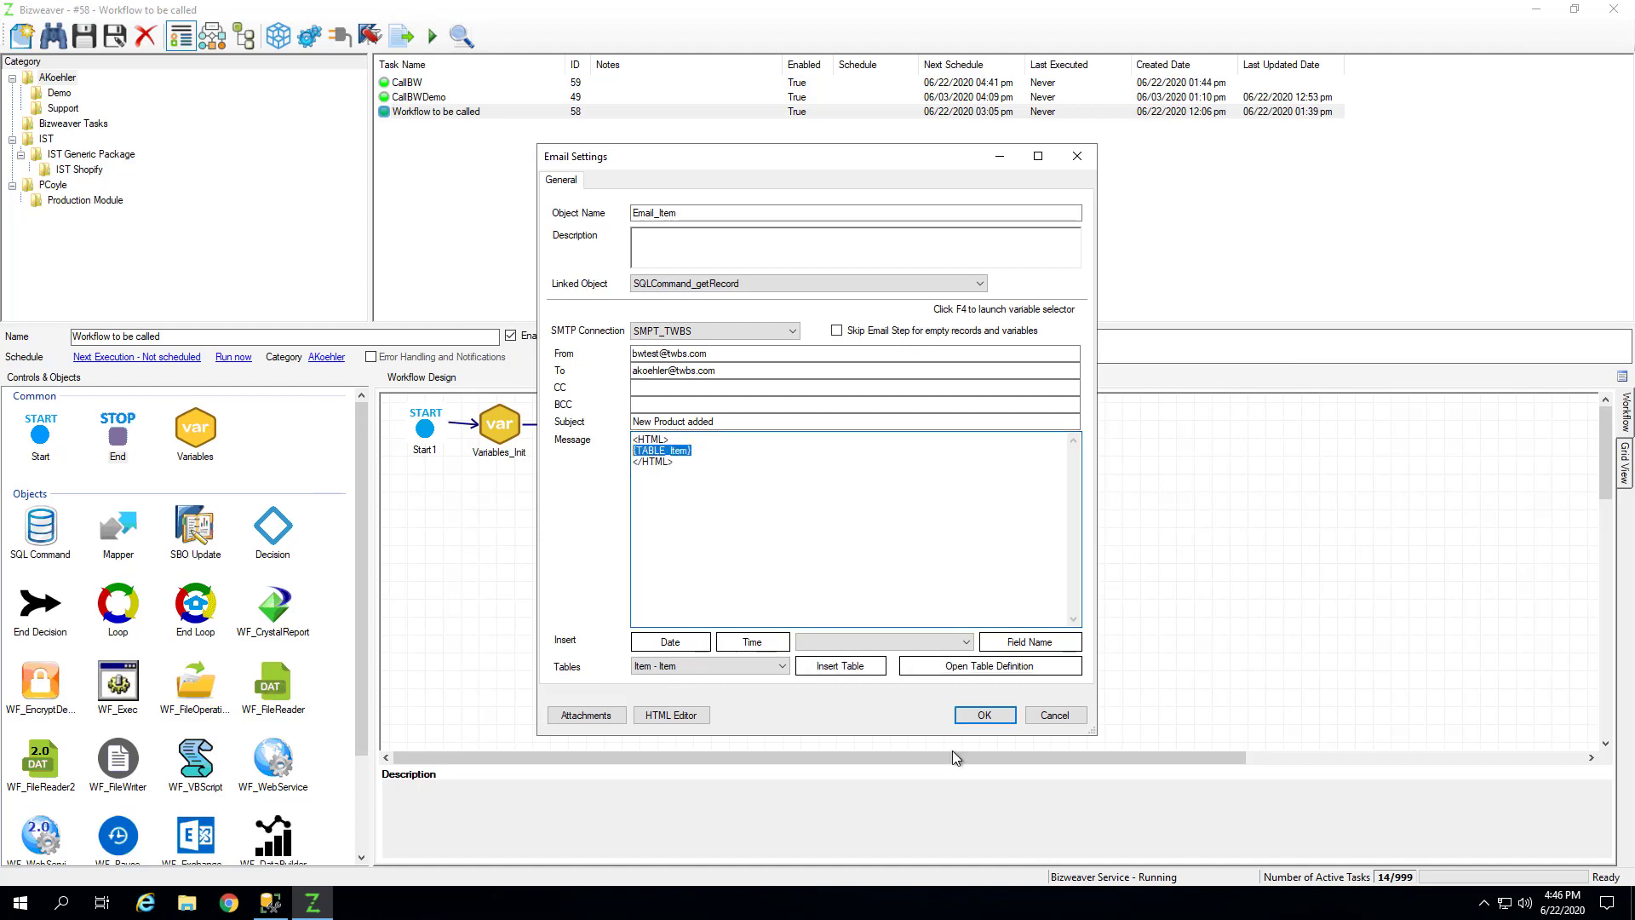
pyautogui.click(1012, 715)
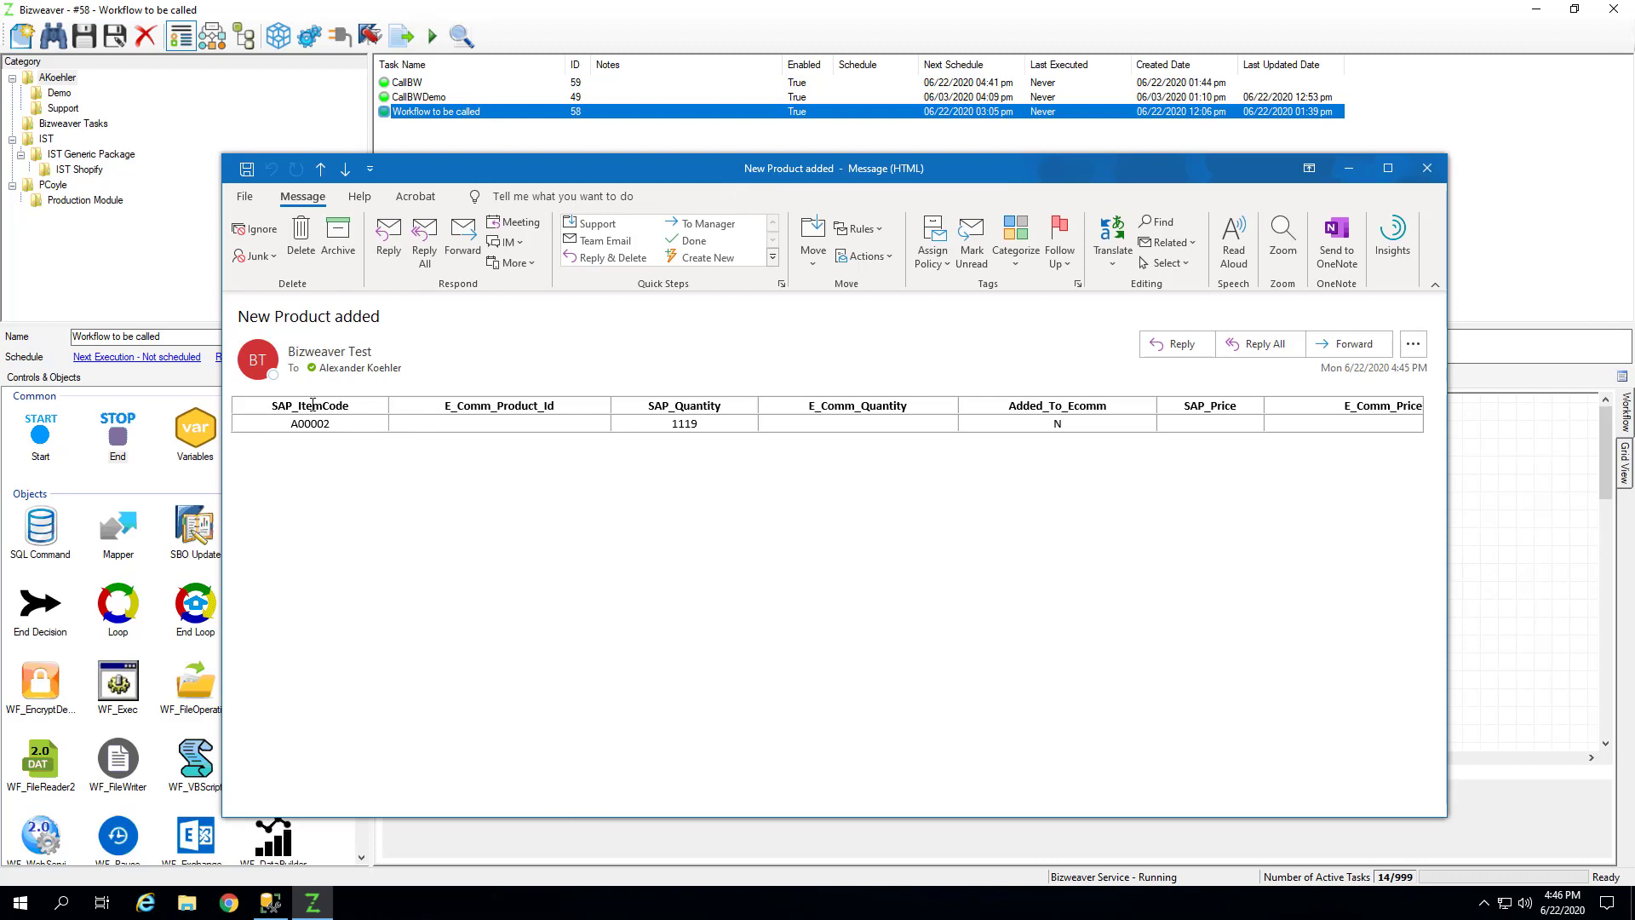
# Highlight the product table in the New Product added email, then minimize Outlook
pyautogui.moveTo(318, 405); pyautogui.dragTo(300, 417)
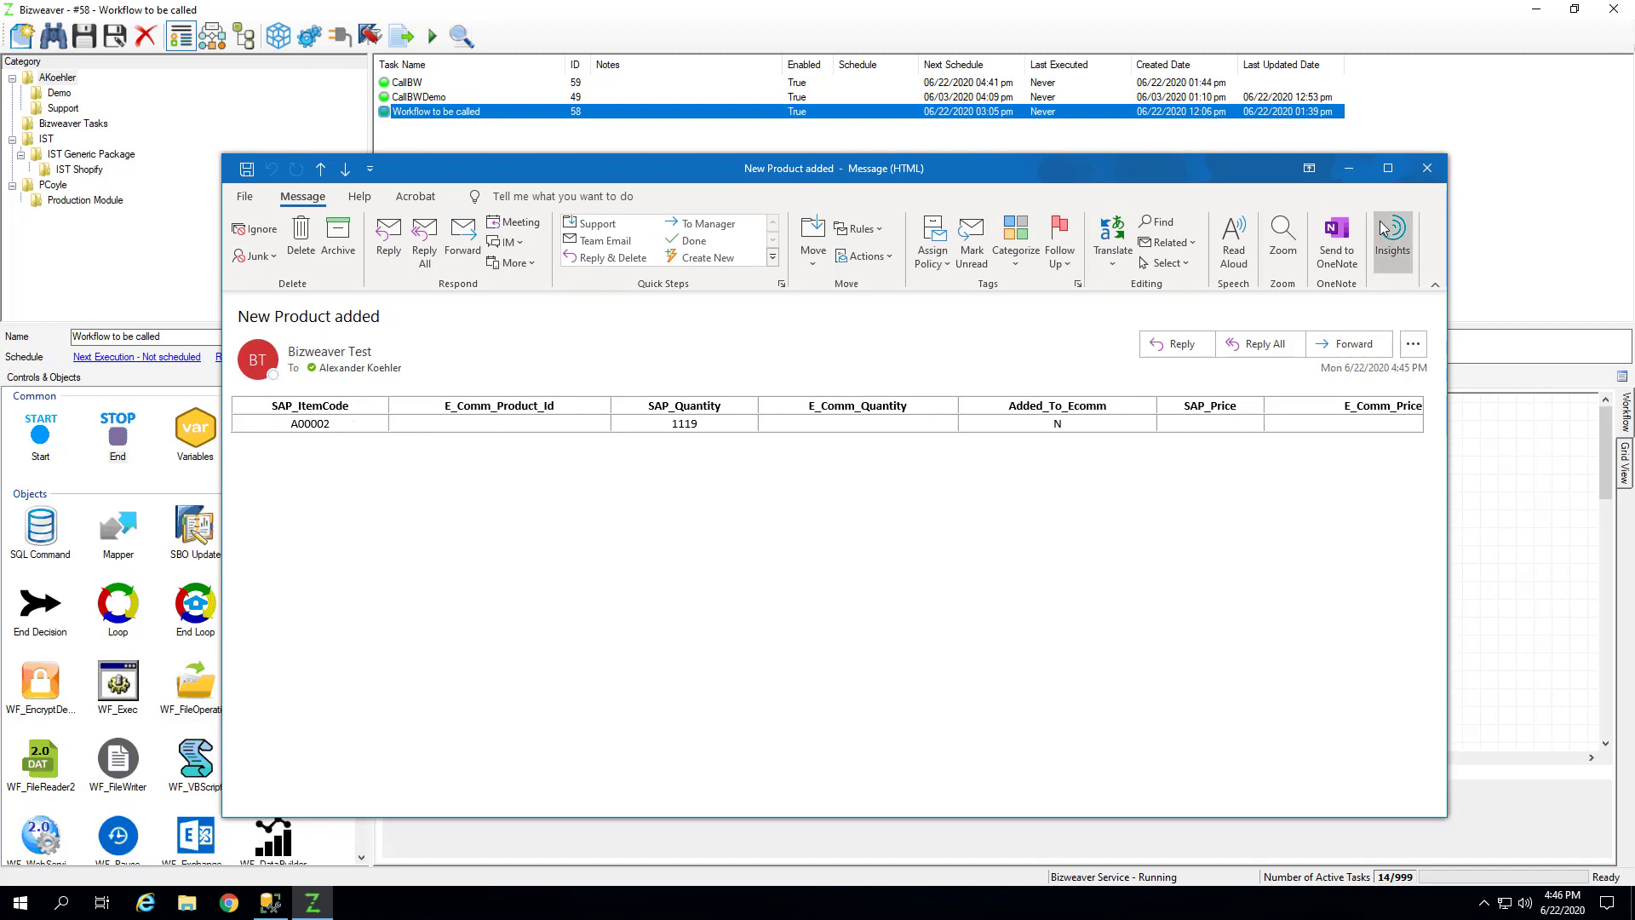
pyautogui.click(1349, 168)
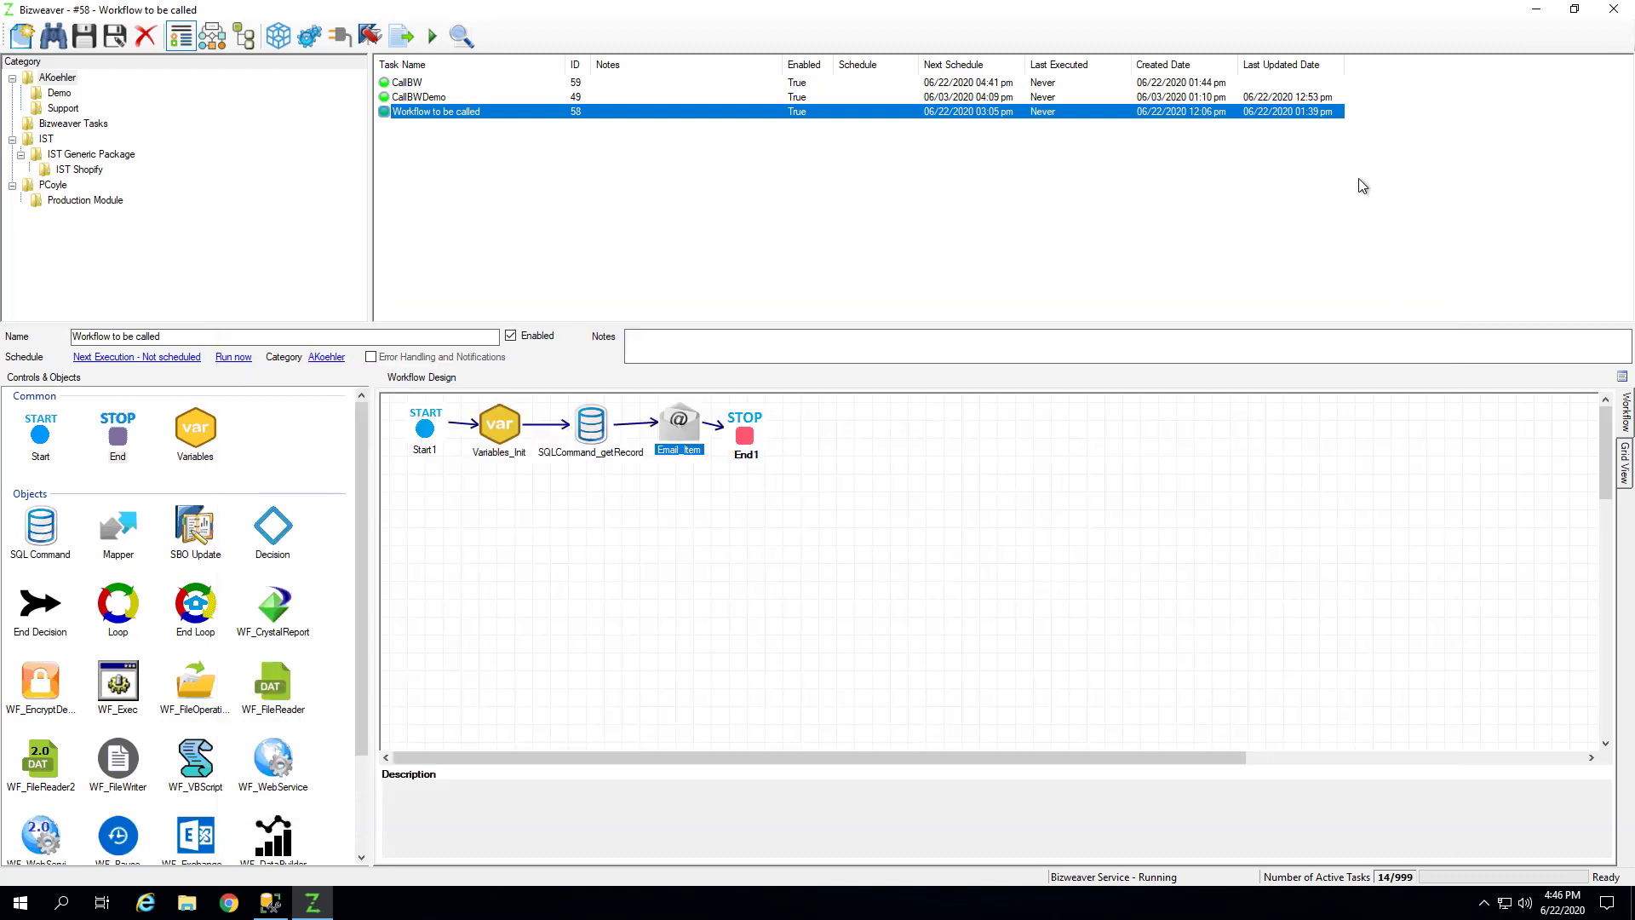